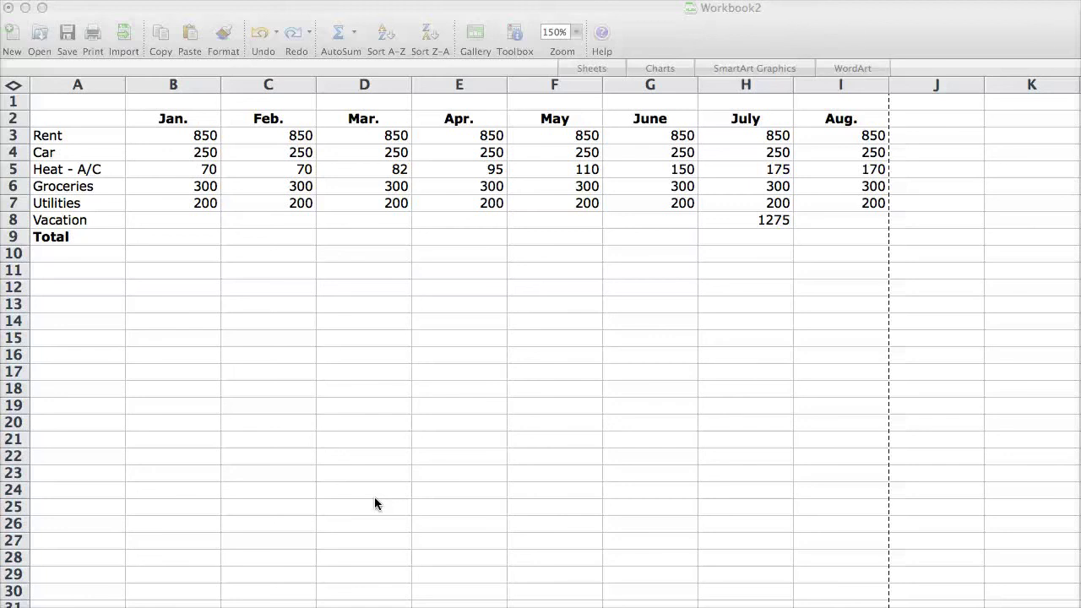
Step: Collapse the Page Setup options in the formatting palette
scroll(383, 493, "down", 2)
scroll(388, 493, "up", 2)
left_click(267, 255)
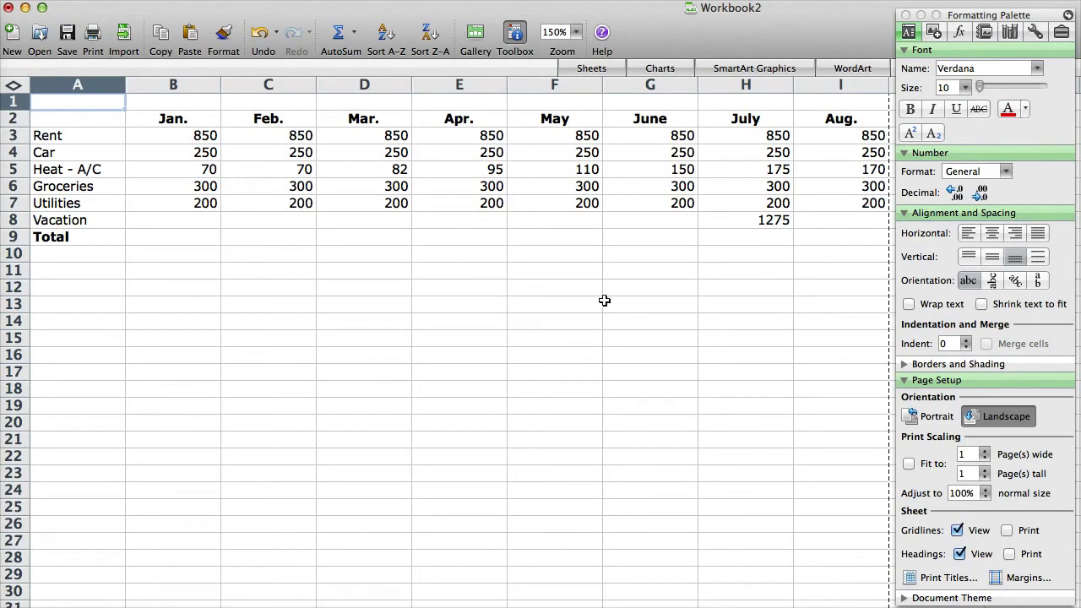
left_click(927, 381)
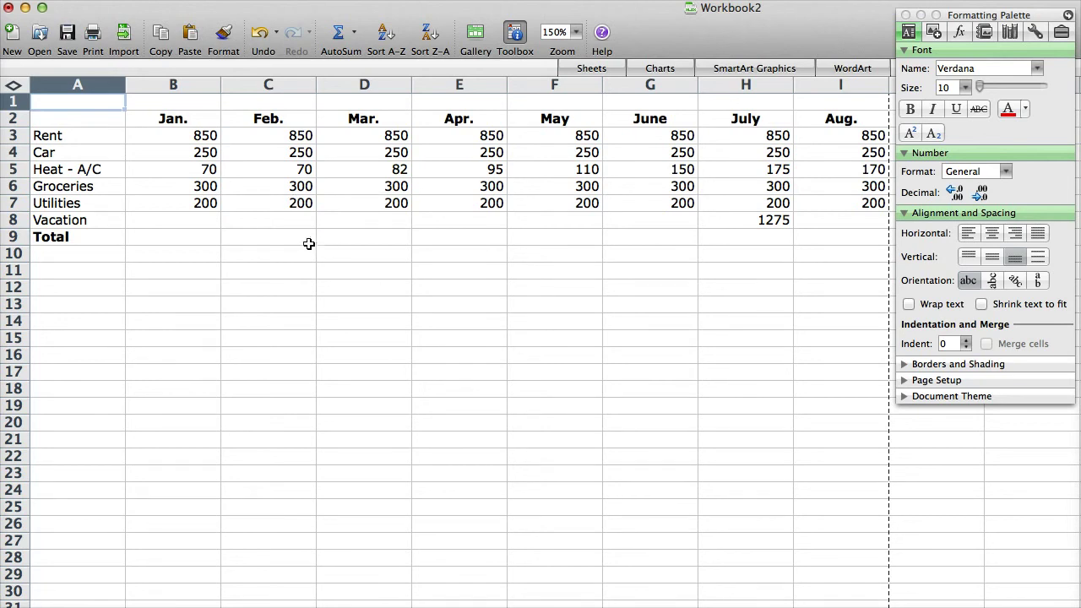
Step: Enter the title "Family Budget 2012" in cell A1
left_click(137, 106)
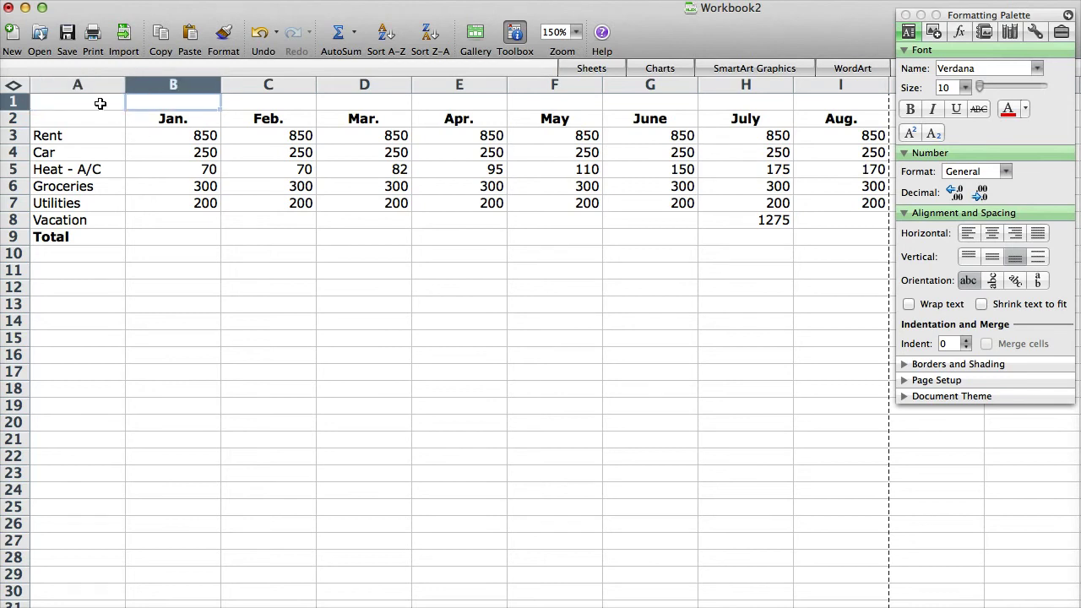
left_click(99, 102)
left_click(159, 102)
left_click(265, 101)
left_click(369, 101)
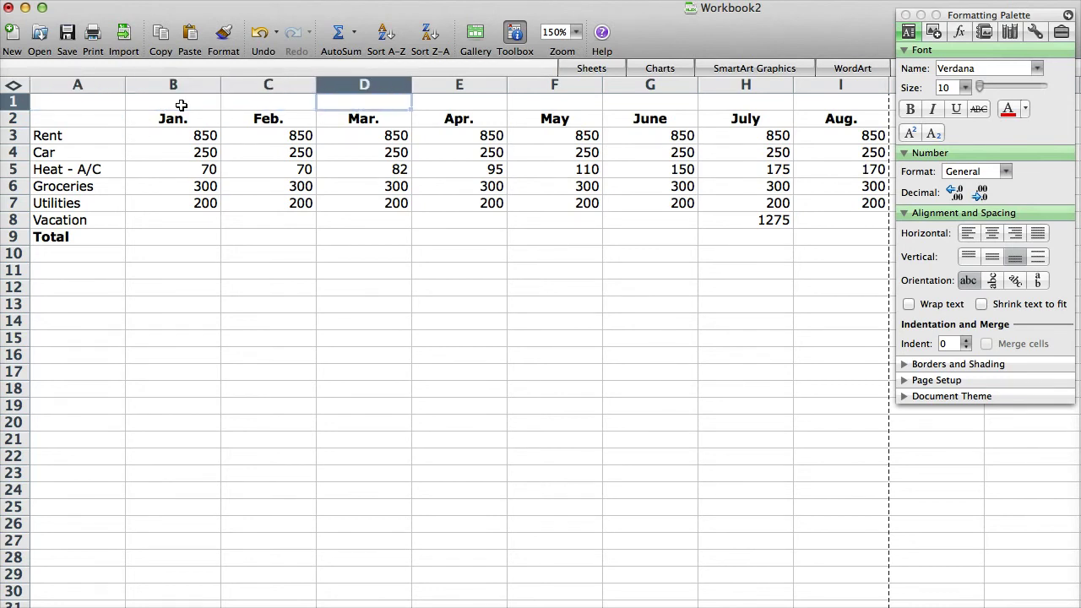
left_click(112, 105)
type("Fami")
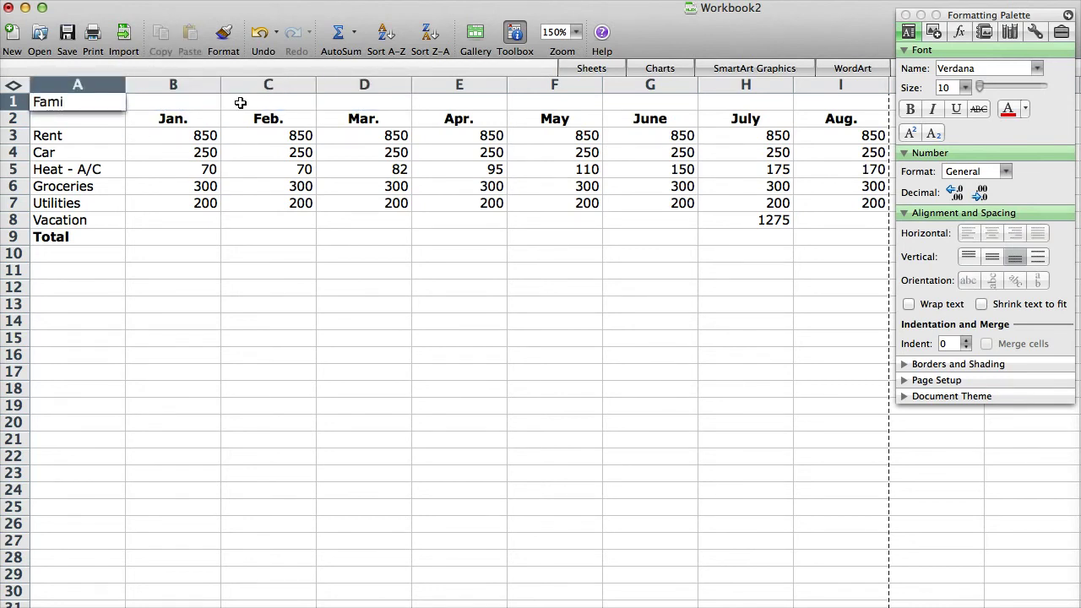
type("ly Budget 2012")
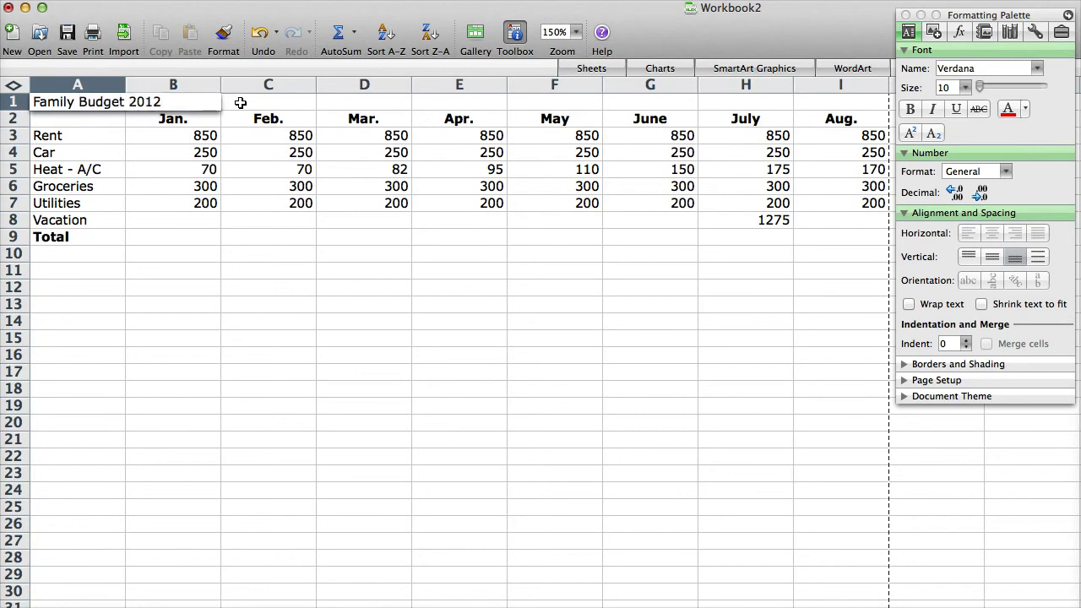
key("Return")
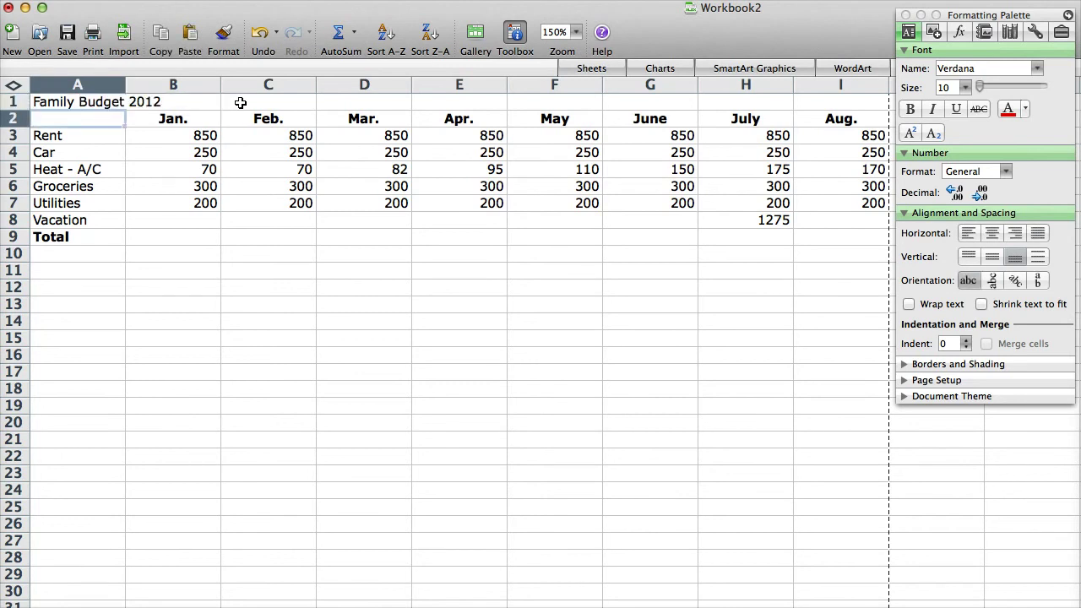
Step: Make the title in cell A1 bold and set its font size to 16
key("super+b")
left_click(239, 101)
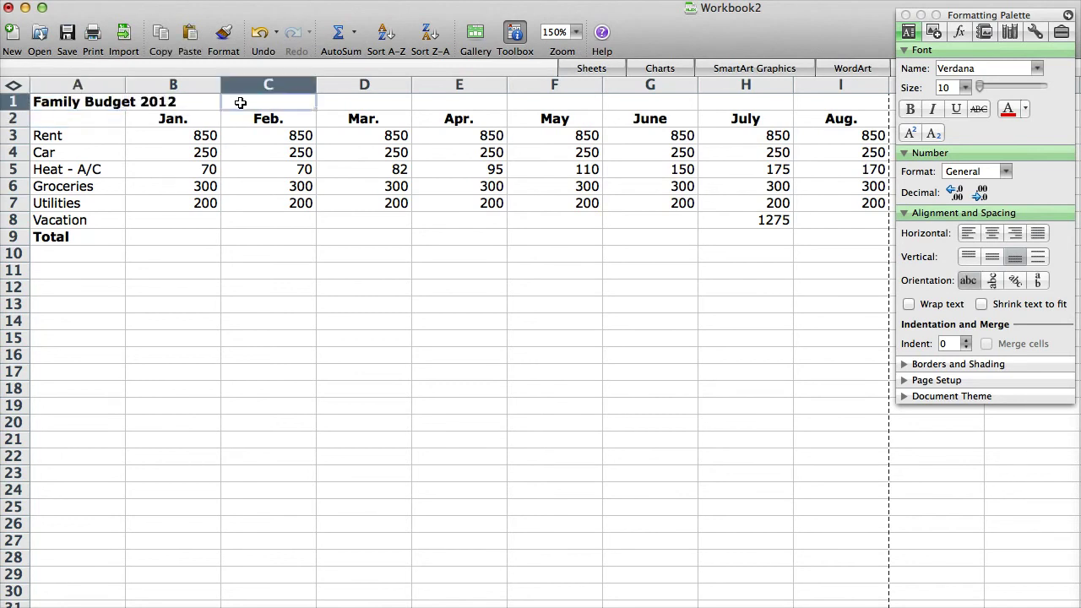
left_click(69, 102)
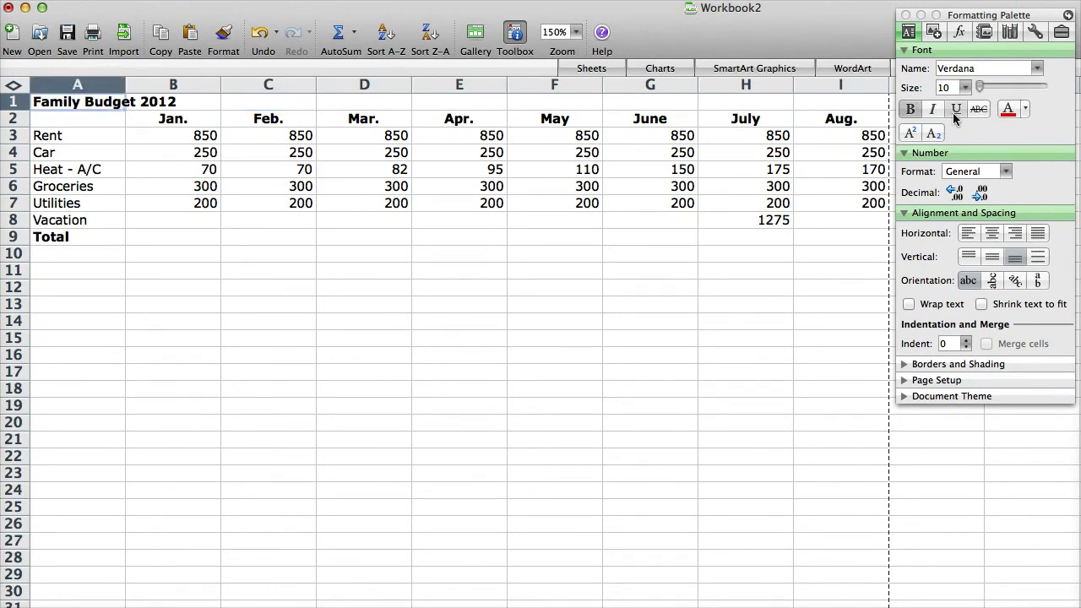
left_click(965, 88)
left_click(963, 205)
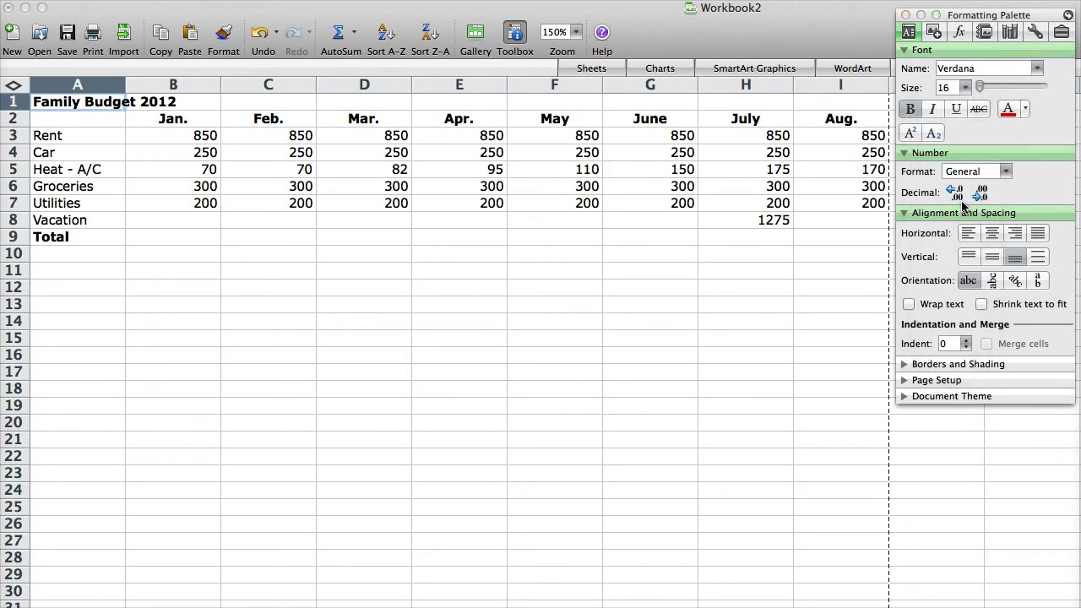
left_click(307, 194)
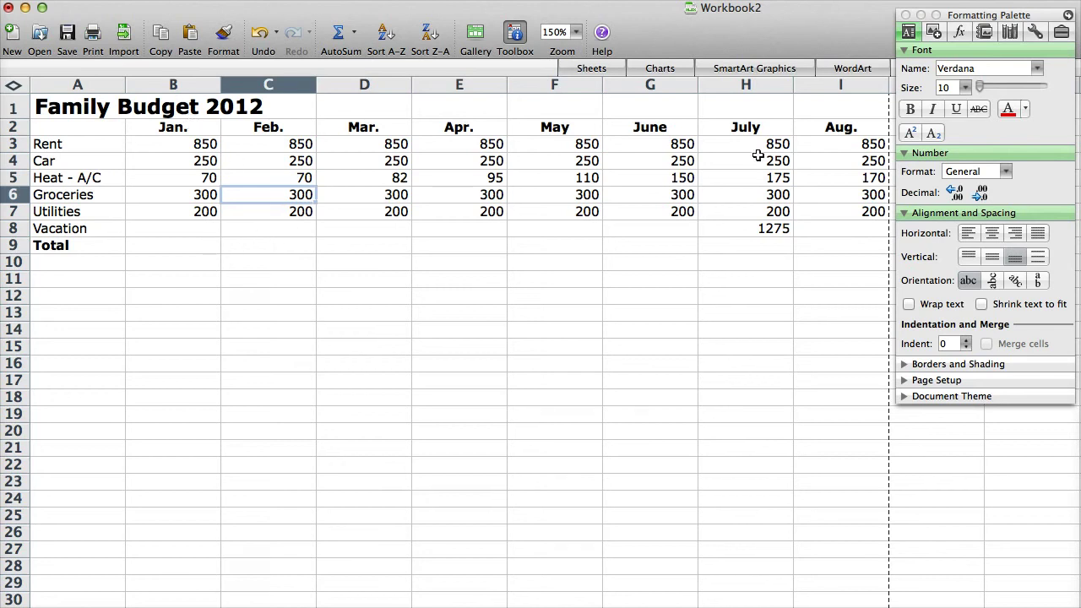
left_click_drag(182, 128, 388, 128)
left_click_drag(528, 128, 839, 128)
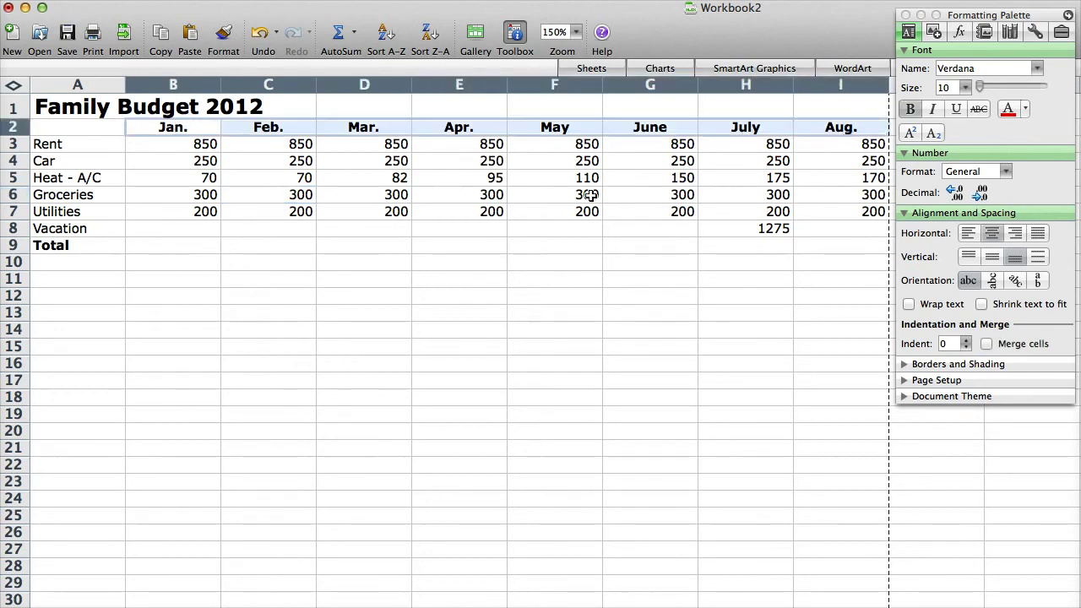
left_click(554, 195)
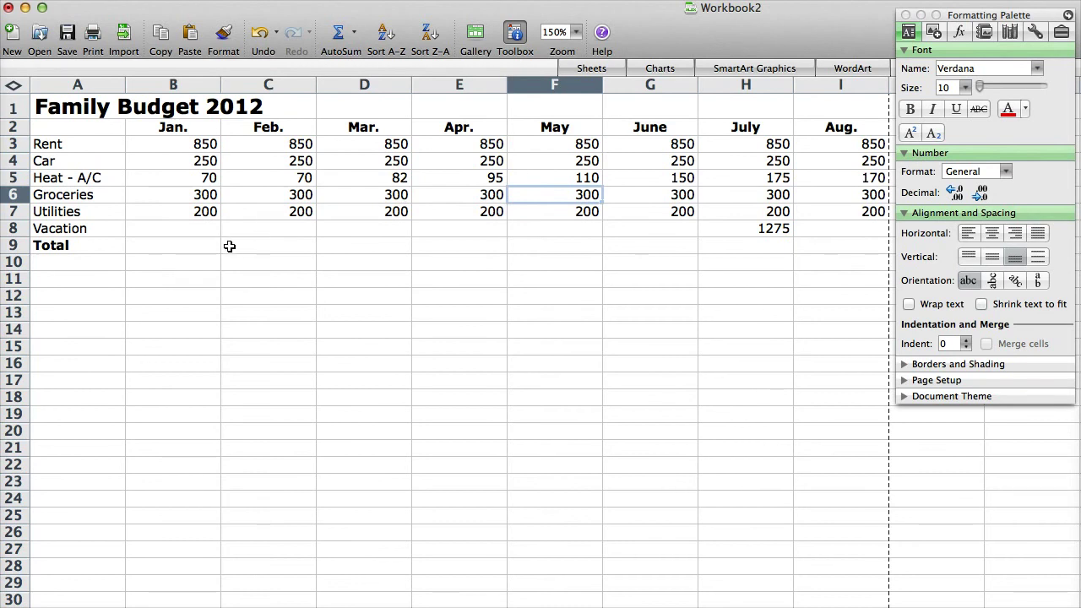
left_click(466, 271)
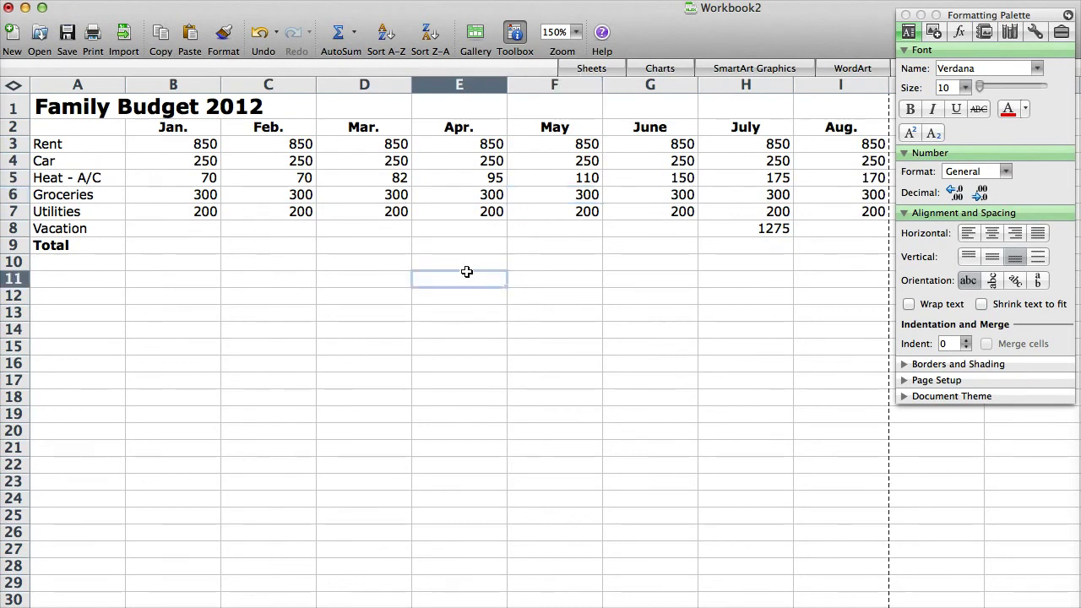
left_click(236, 251)
left_click_drag(76, 145, 64, 225)
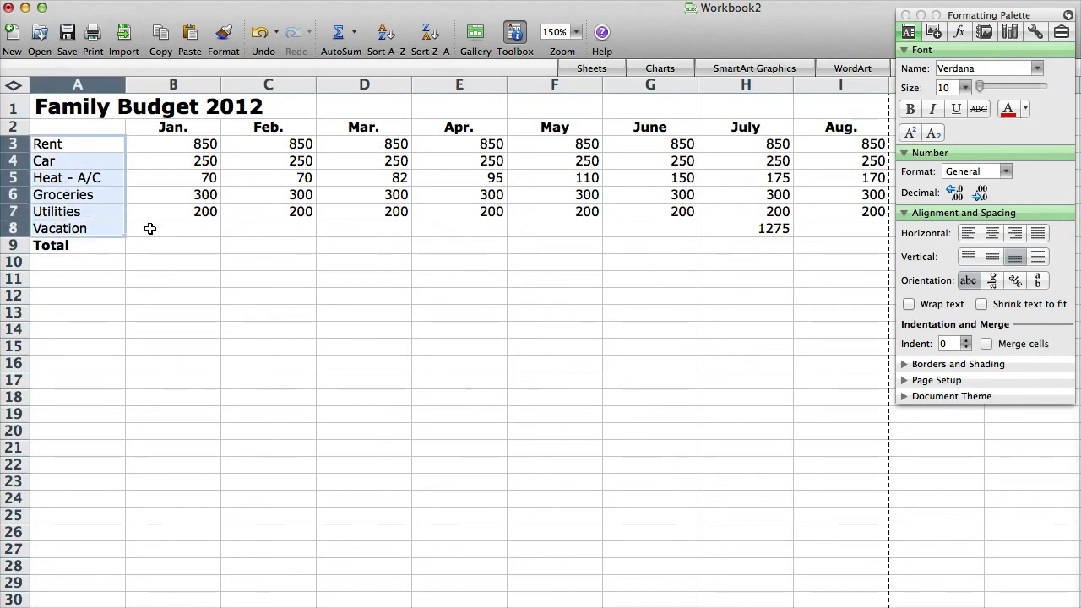
type("v")
left_click(155, 161)
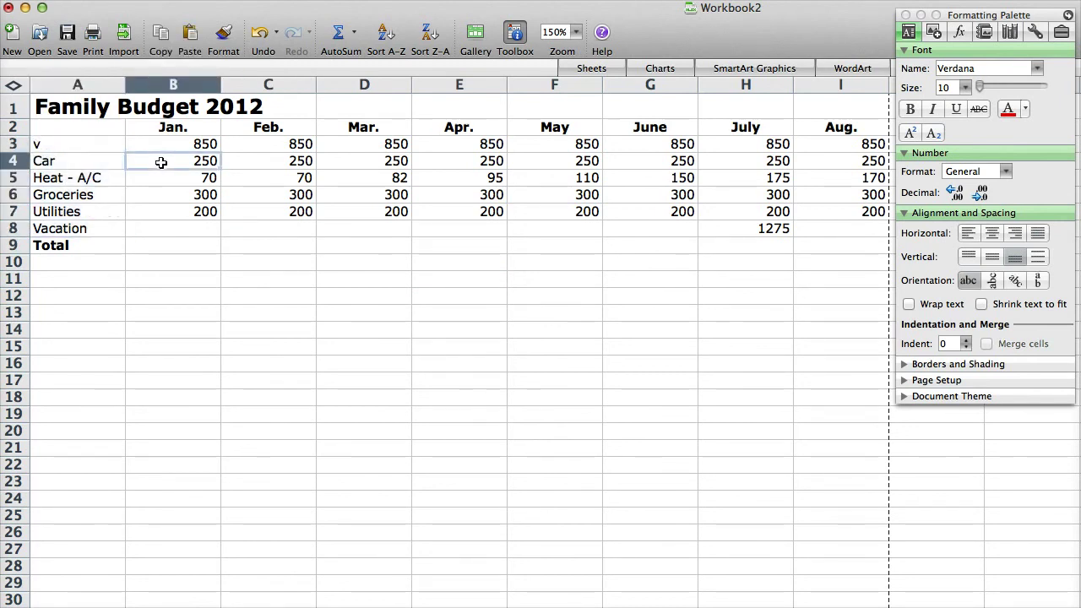
key("super+z")
left_click(88, 161)
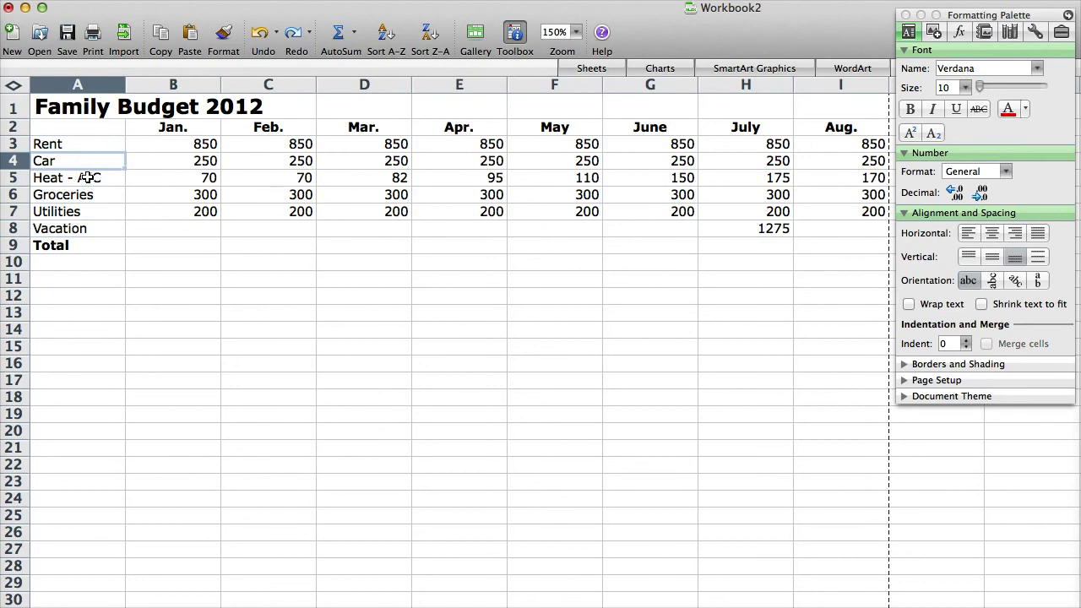
left_click(79, 246)
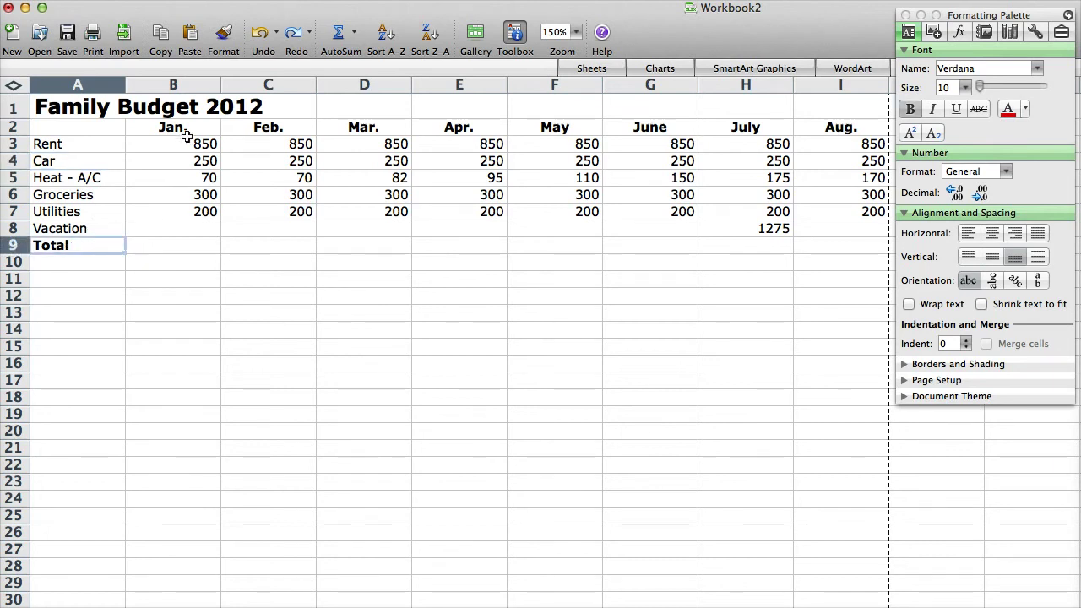
left_click_drag(183, 132, 824, 127)
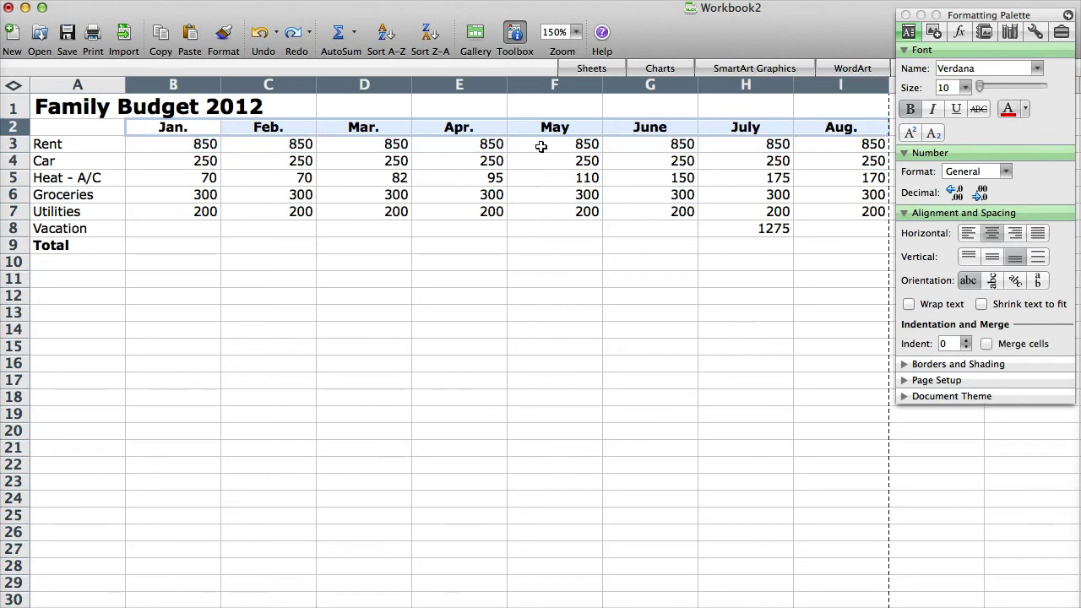
left_click_drag(210, 143, 206, 212)
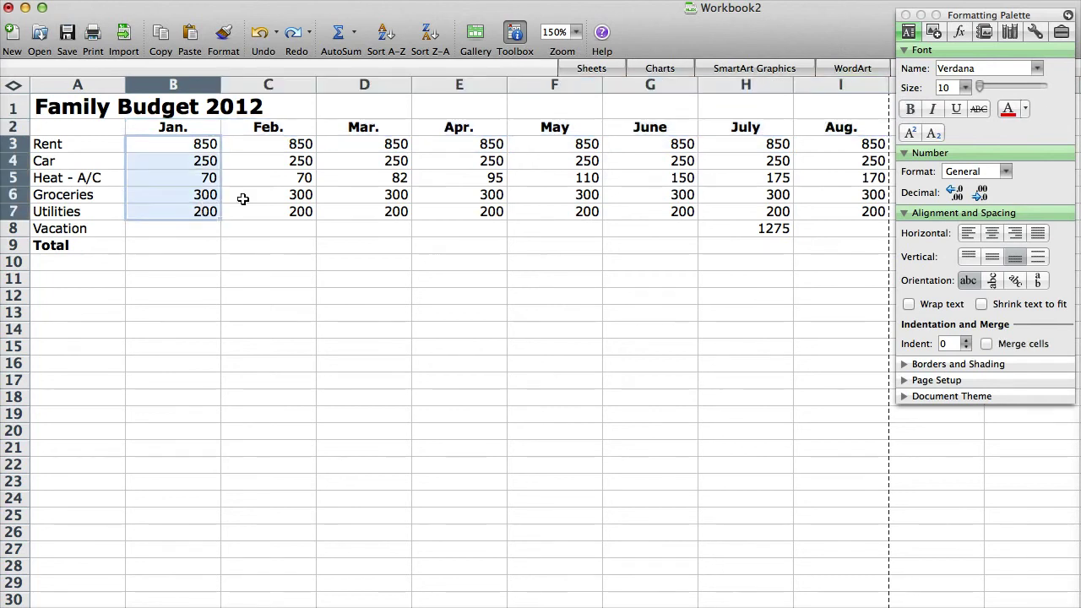
Step: Set the January rent to 1250 and fill that amount across the Rent row through August
left_click(202, 144)
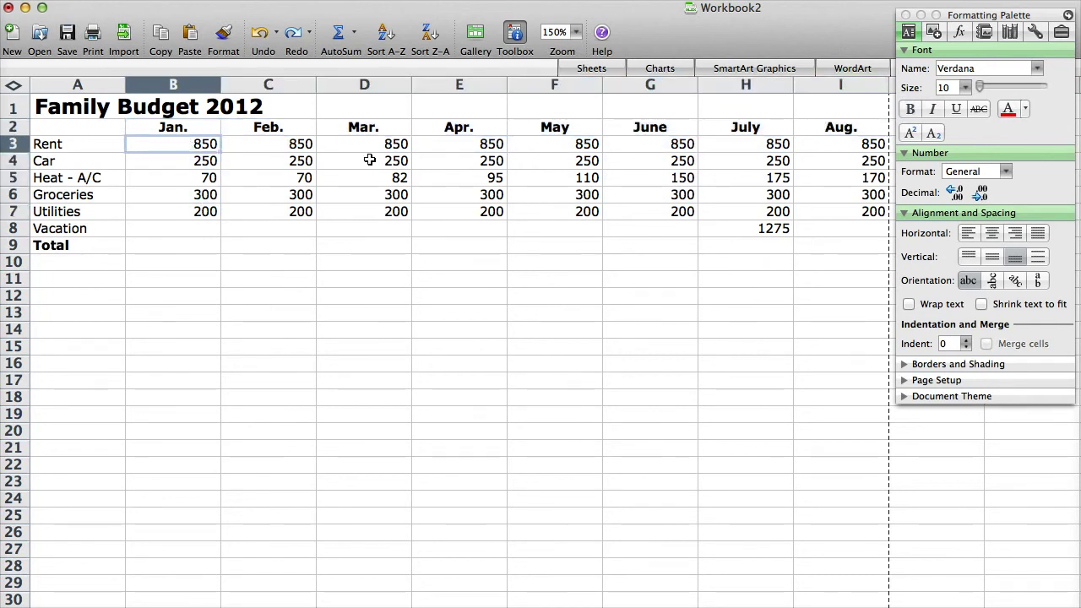
type("1250")
key("Return")
left_click_drag(282, 152, 850, 146)
left_click(770, 245)
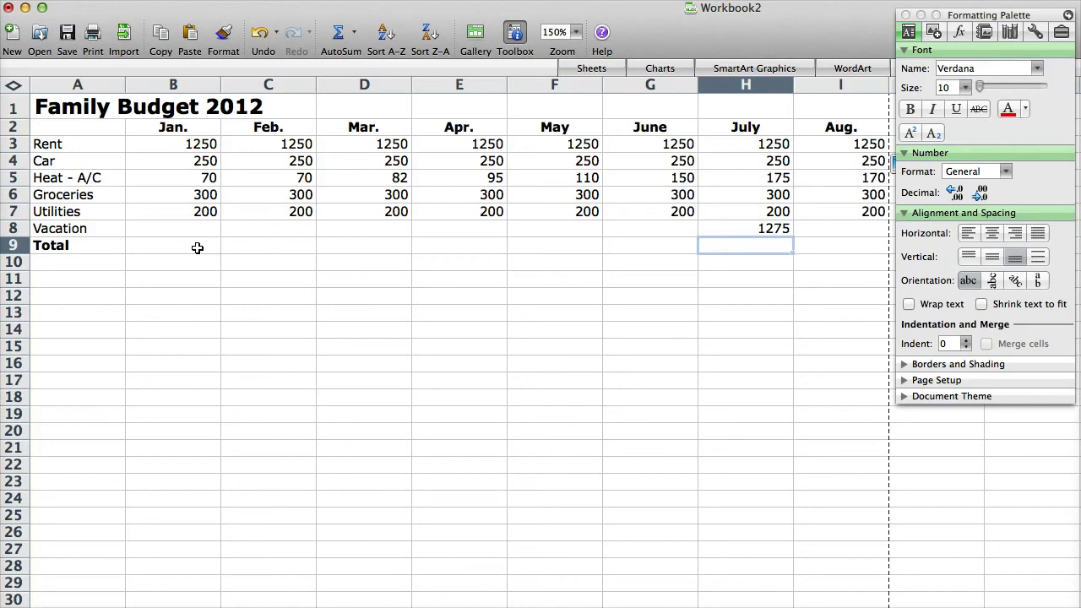
Step: Enter the formula =SUM(B3:B8) in cell B9 to total the January expenses
left_click(197, 247)
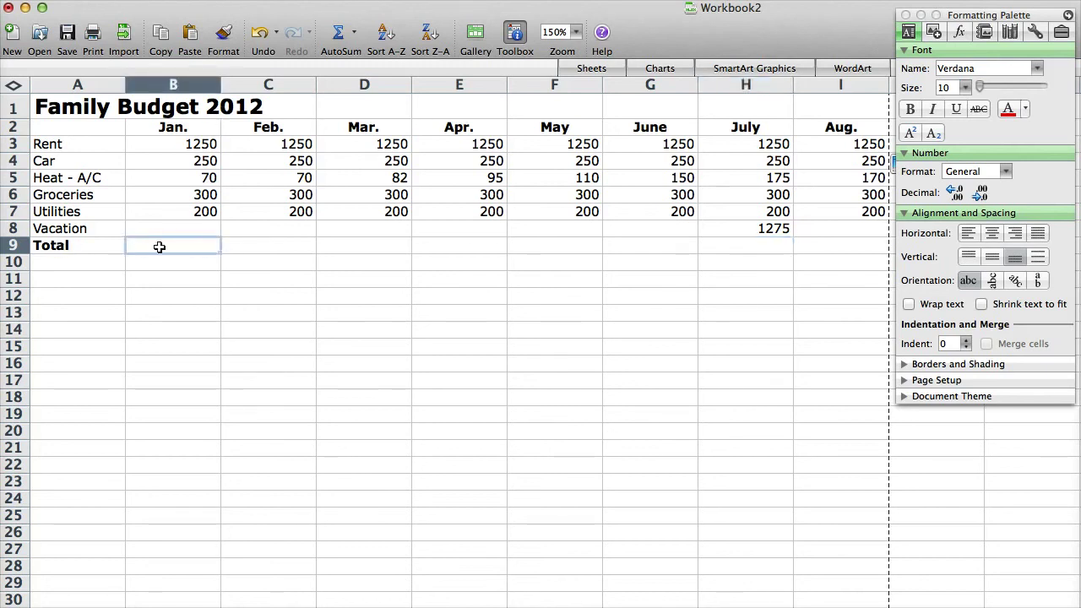
left_click(4, 244)
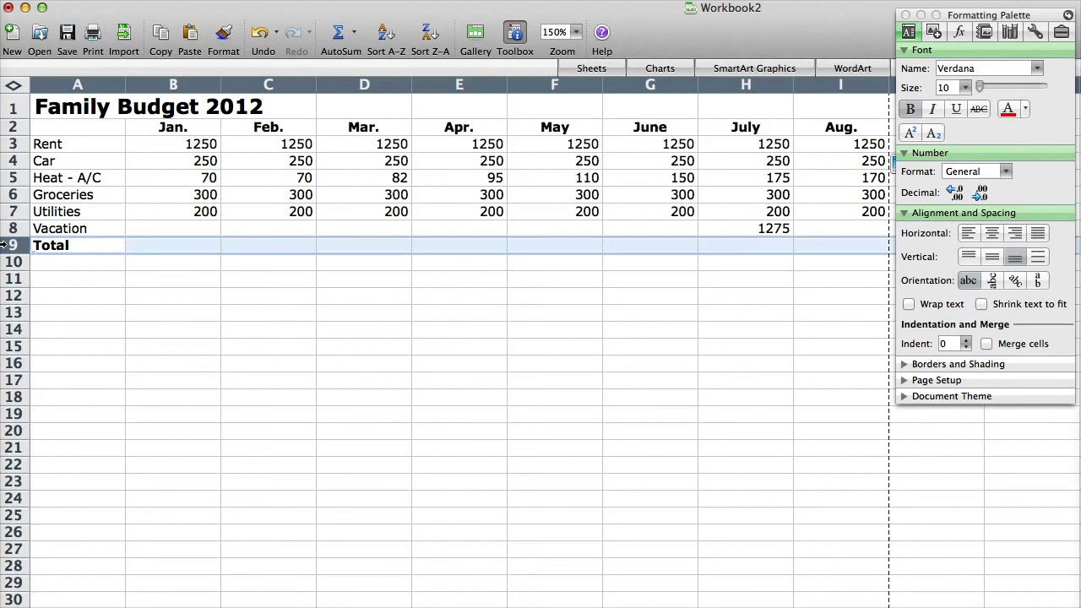
left_click(169, 84)
left_click(169, 244)
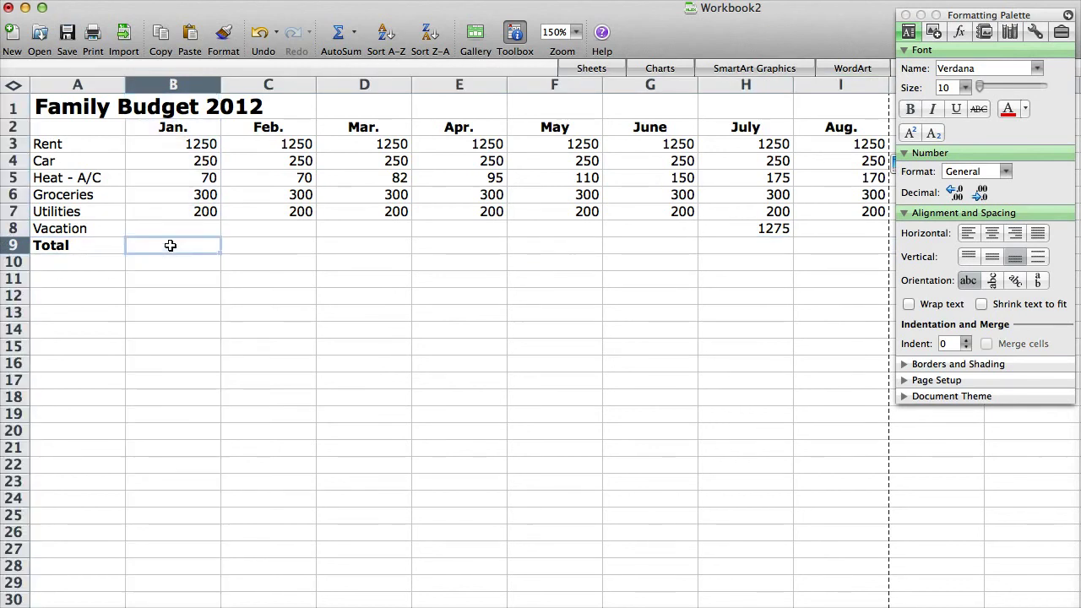
type("=")
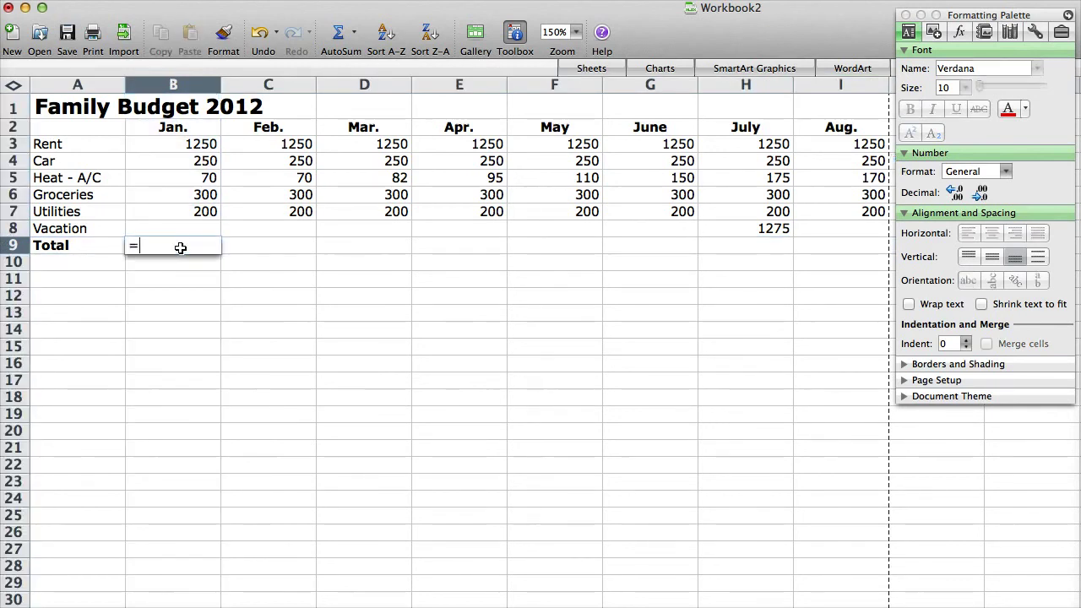
type("SUM(")
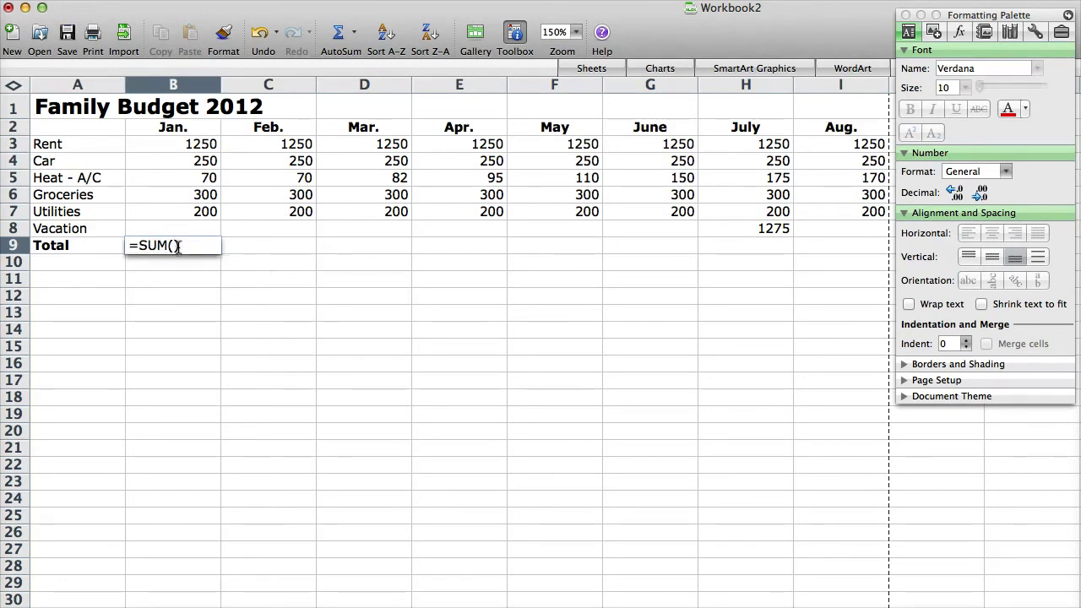
left_click(177, 245)
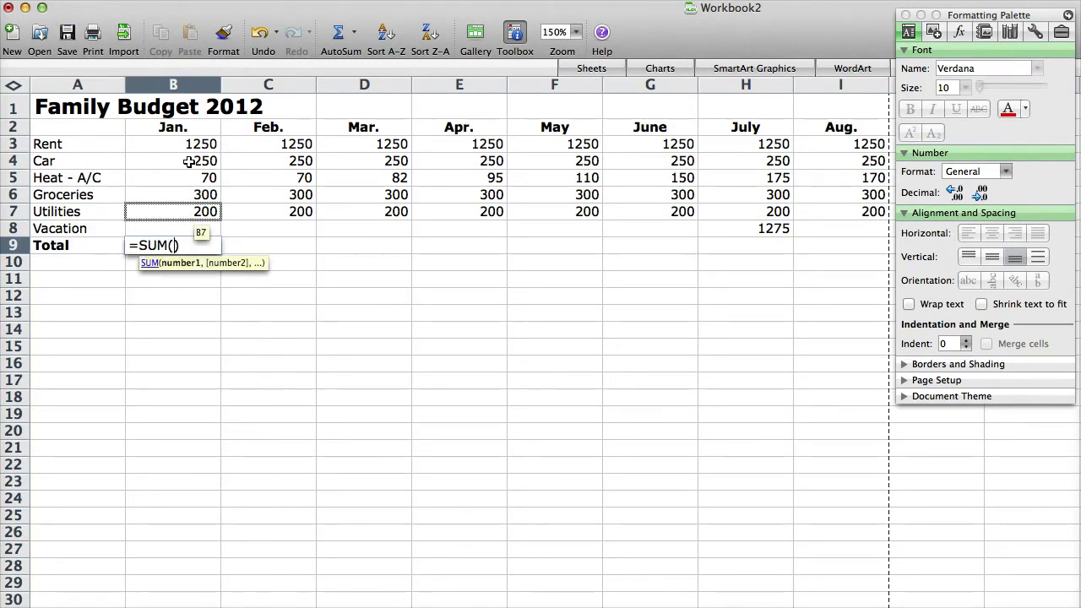
left_click_drag(190, 144, 181, 227)
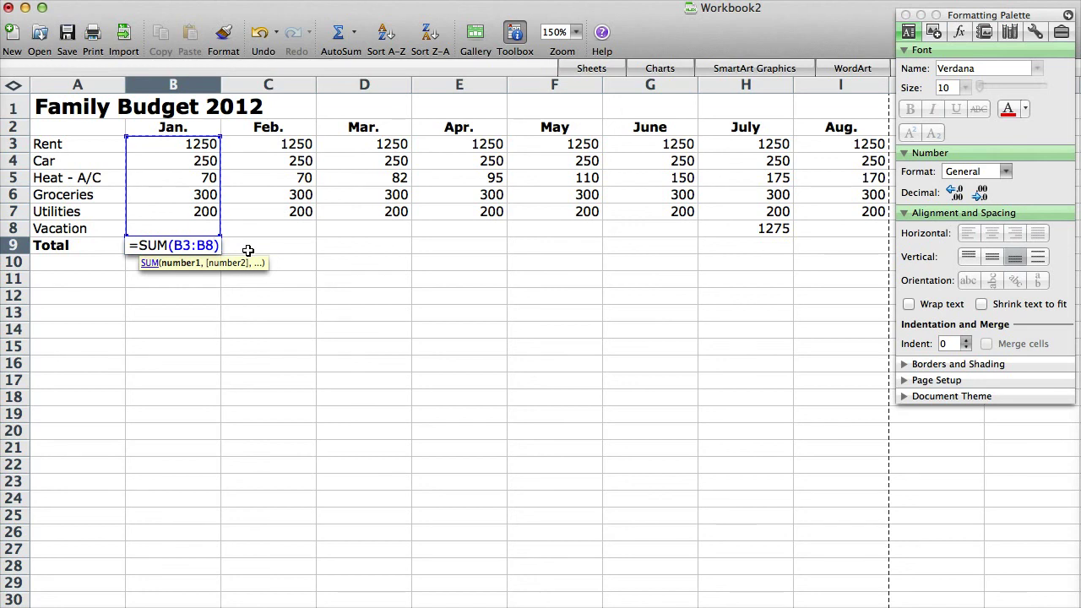
key("Return")
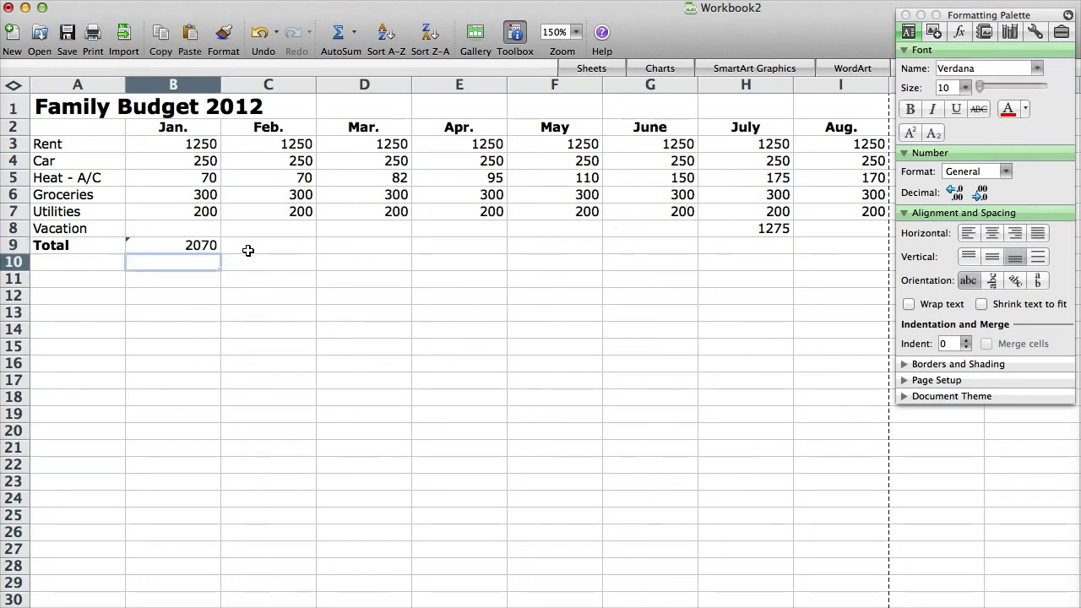
Step: Fill the January total formula across row 9 through August and make the Total row from A9 to I9 bold
key("Up")
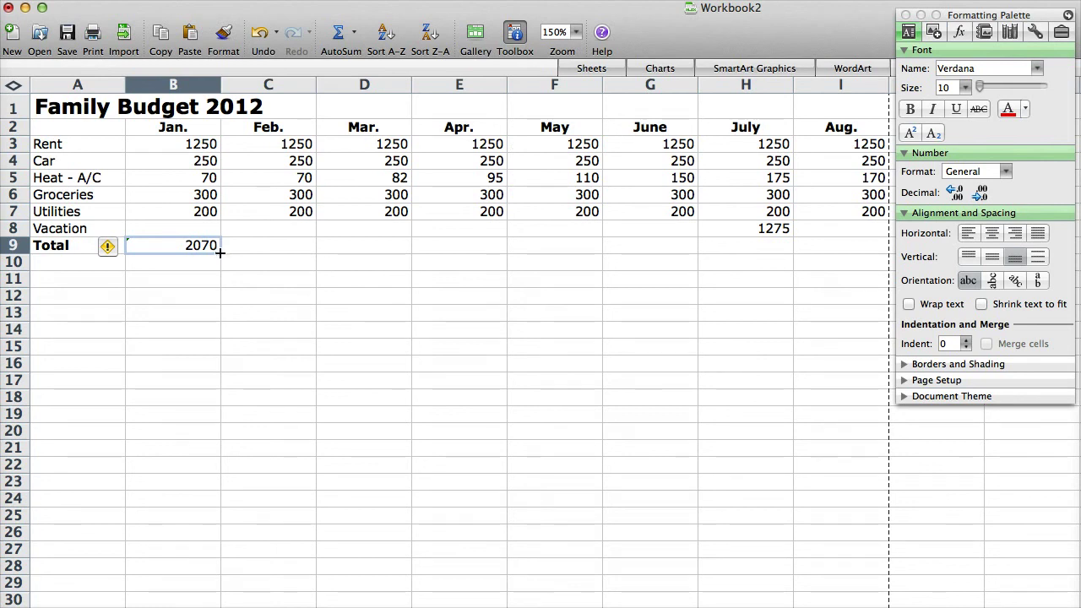
left_click_drag(218, 251, 861, 251)
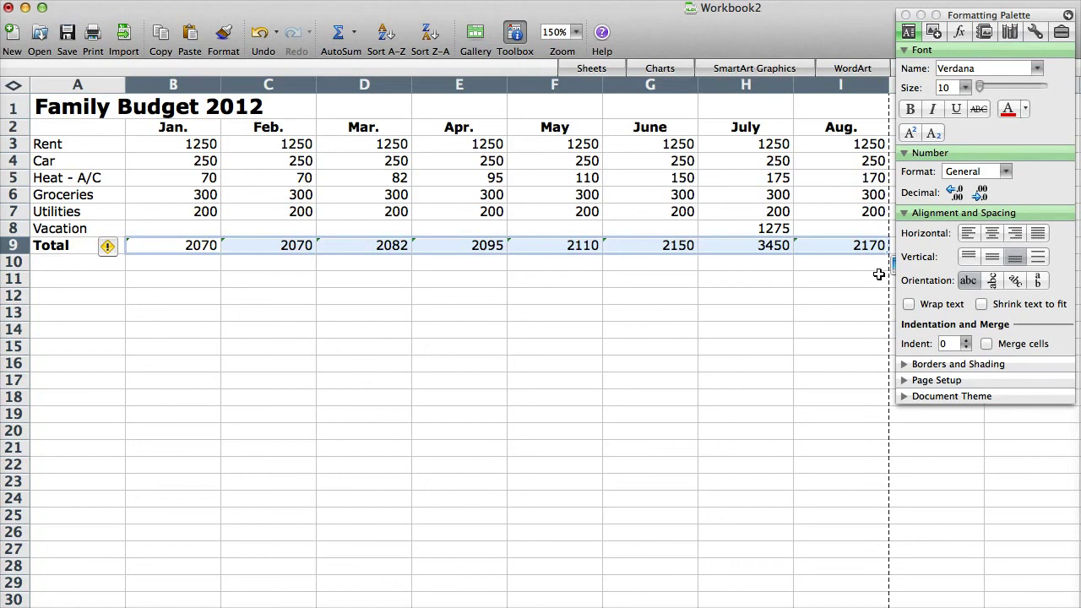
left_click(510, 301)
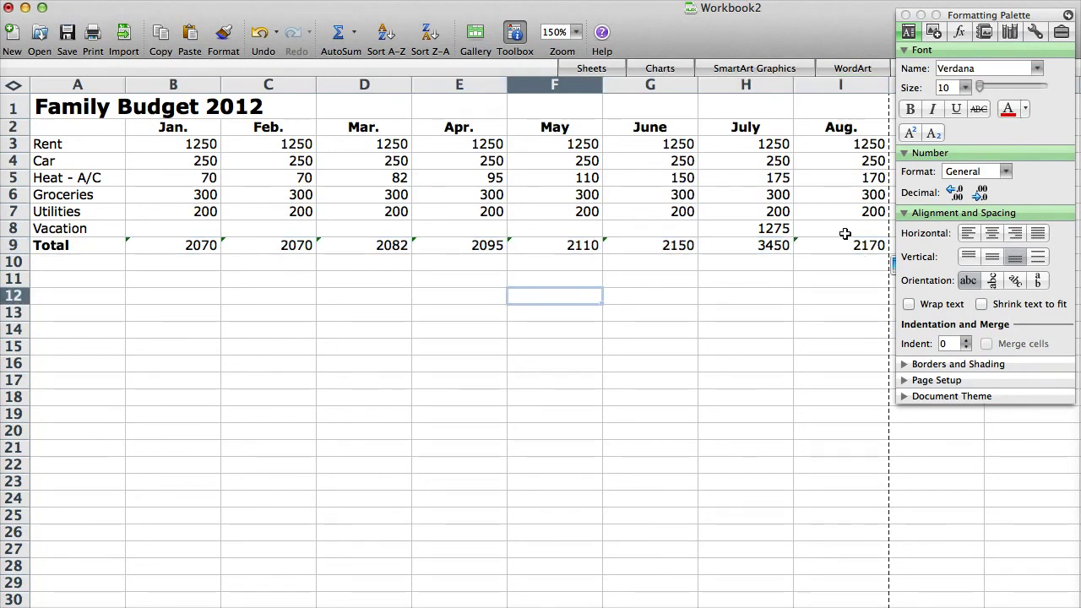
left_click_drag(89, 246, 818, 245)
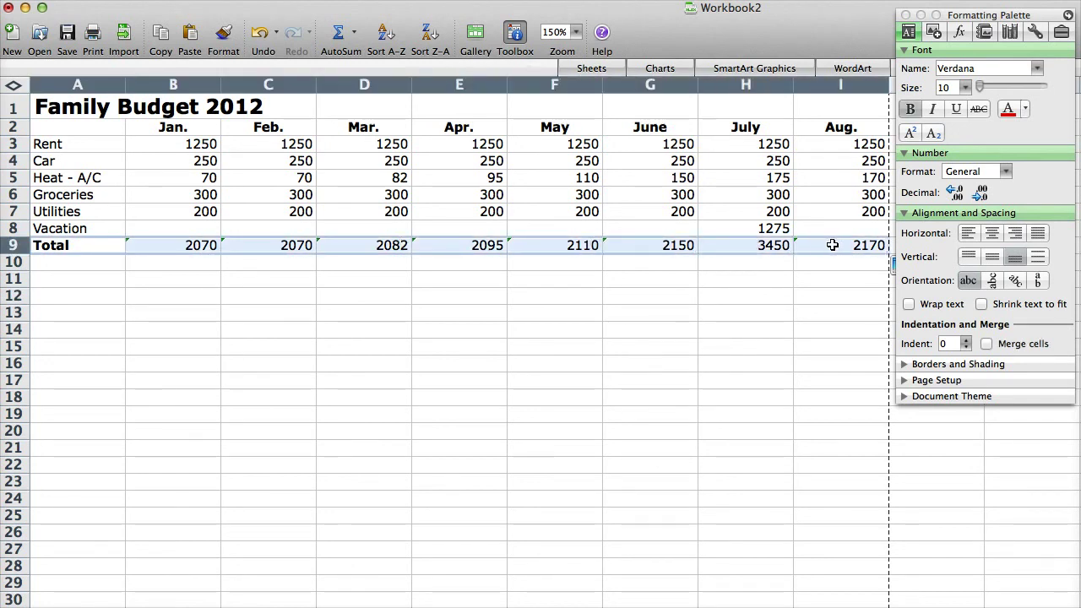
key("super+b")
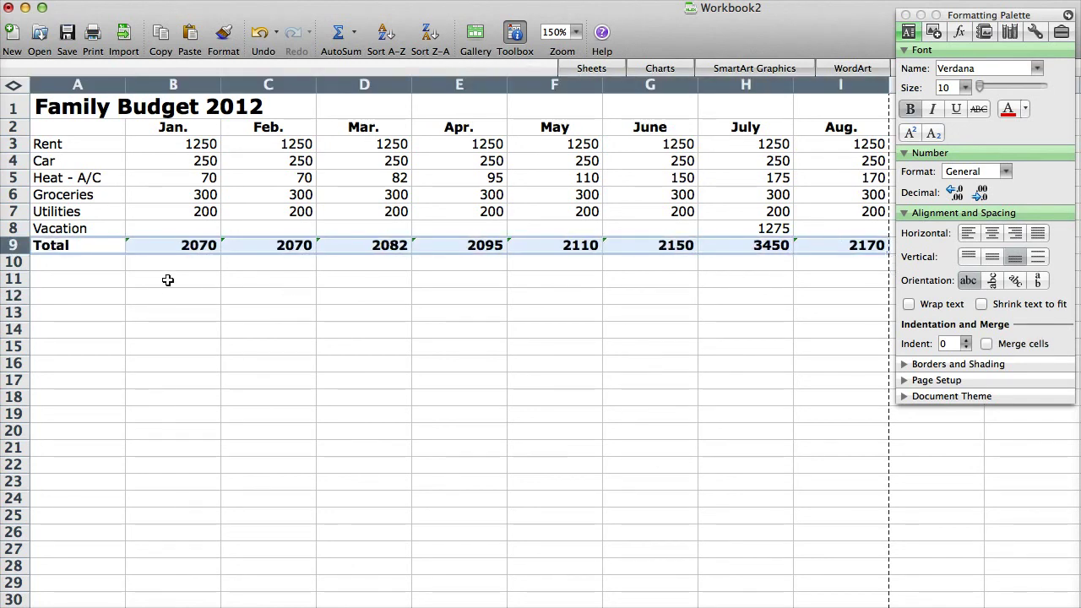
Step: Enter the label "Grand total yr" in cell A11
left_click(172, 279)
left_click(87, 285)
type("G")
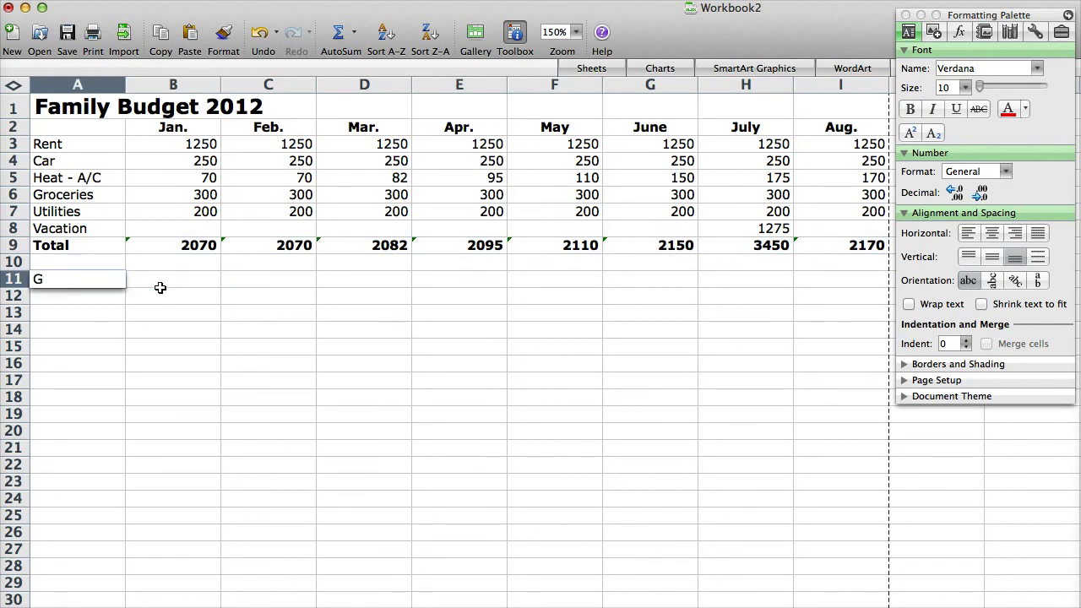
type("rad")
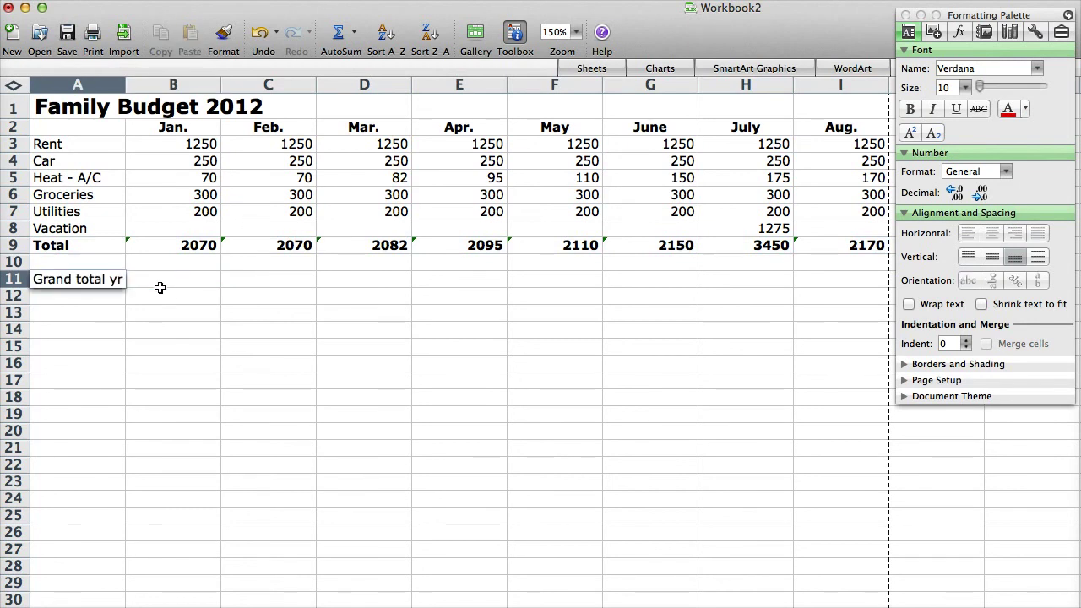
key("Return")
Step: Enter the formula =sum(B9:I9) in cell B11 to add up the monthly totals, and make the result bold
left_click(160, 288)
type("=")
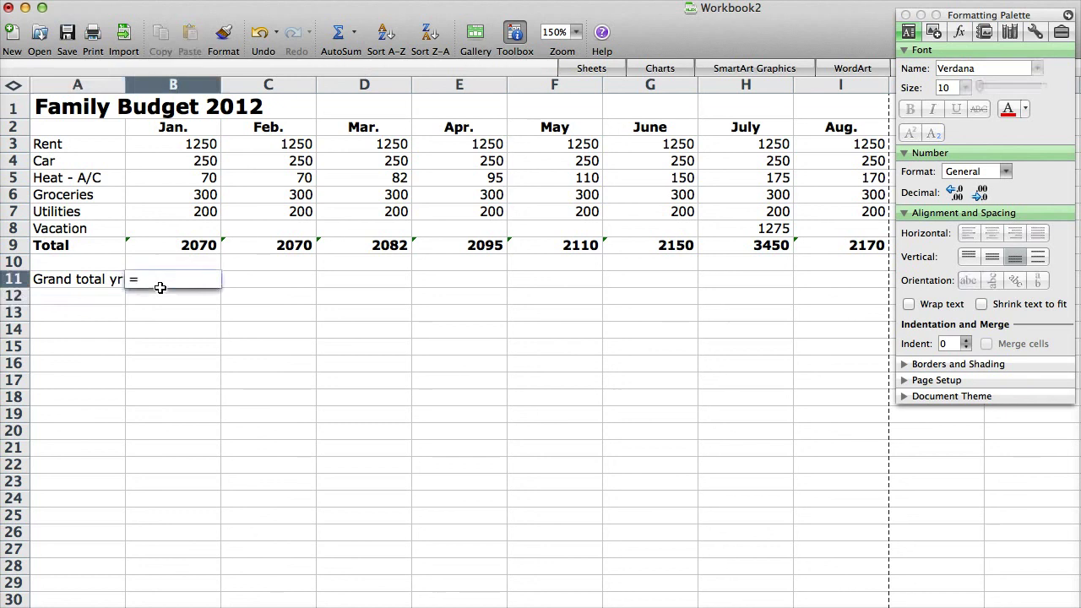
type("sum")
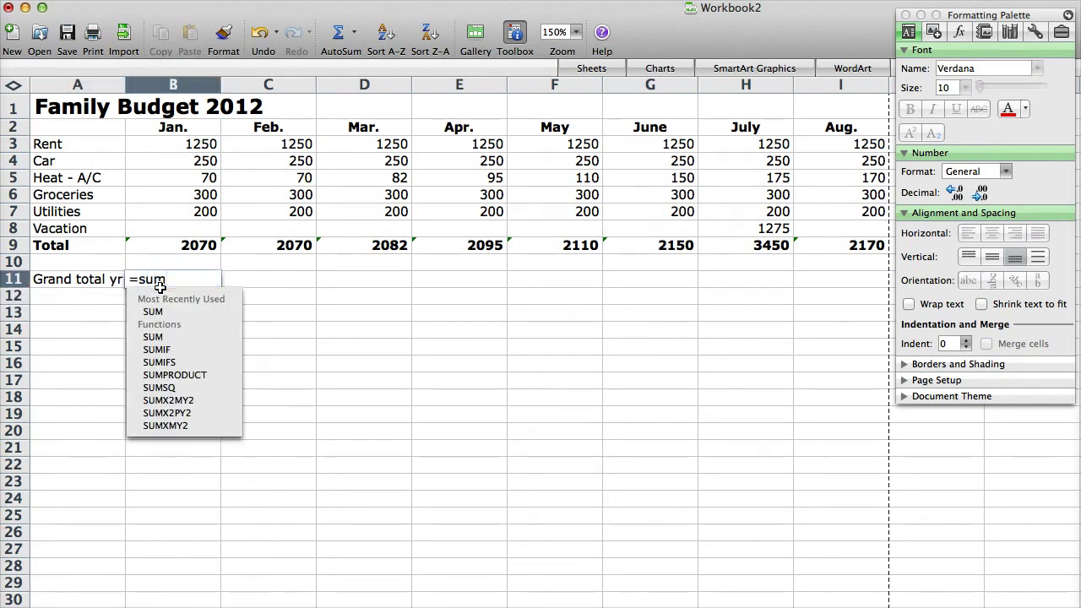
type("(")
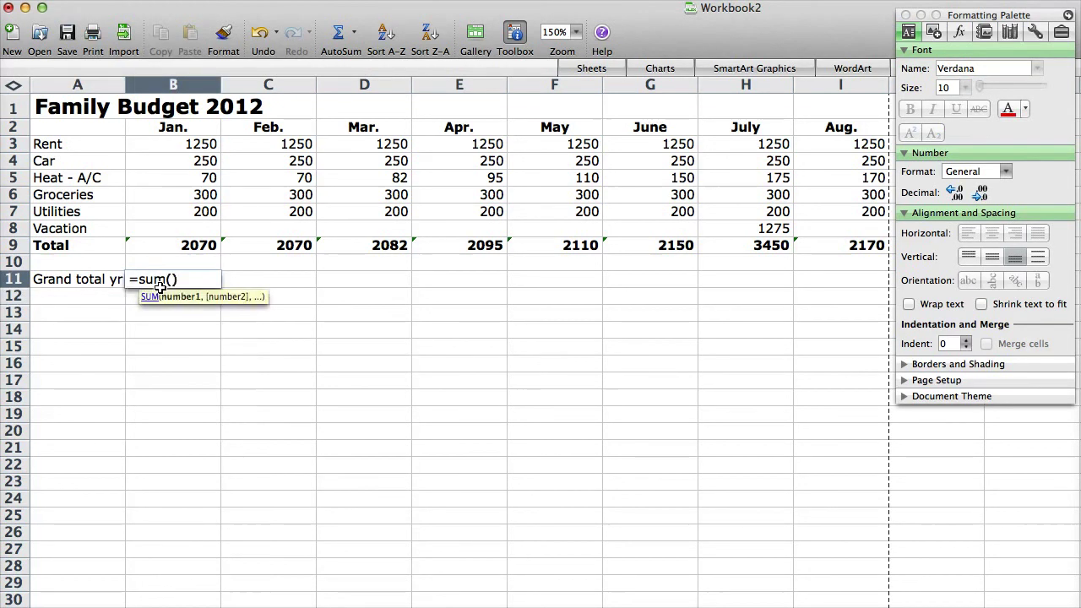
left_click(217, 281)
left_click_drag(172, 243, 835, 246)
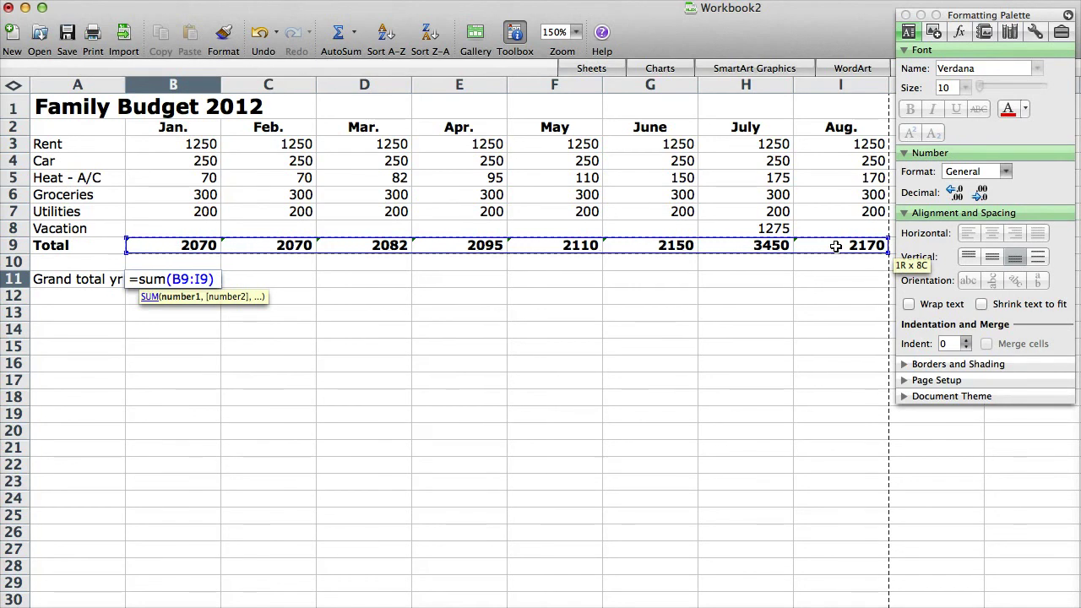
key("Return")
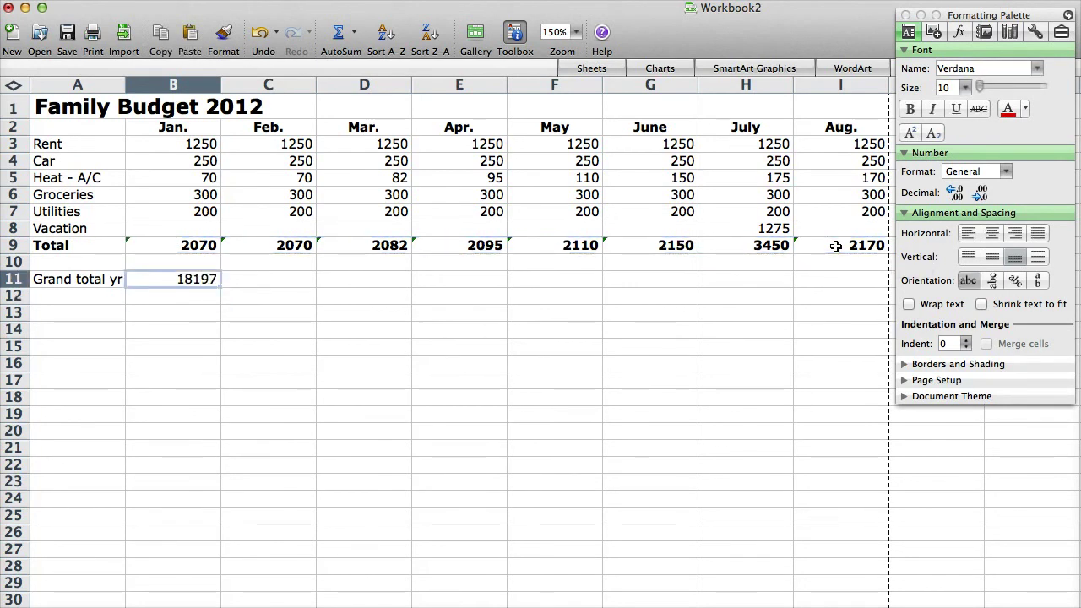
key("super+b")
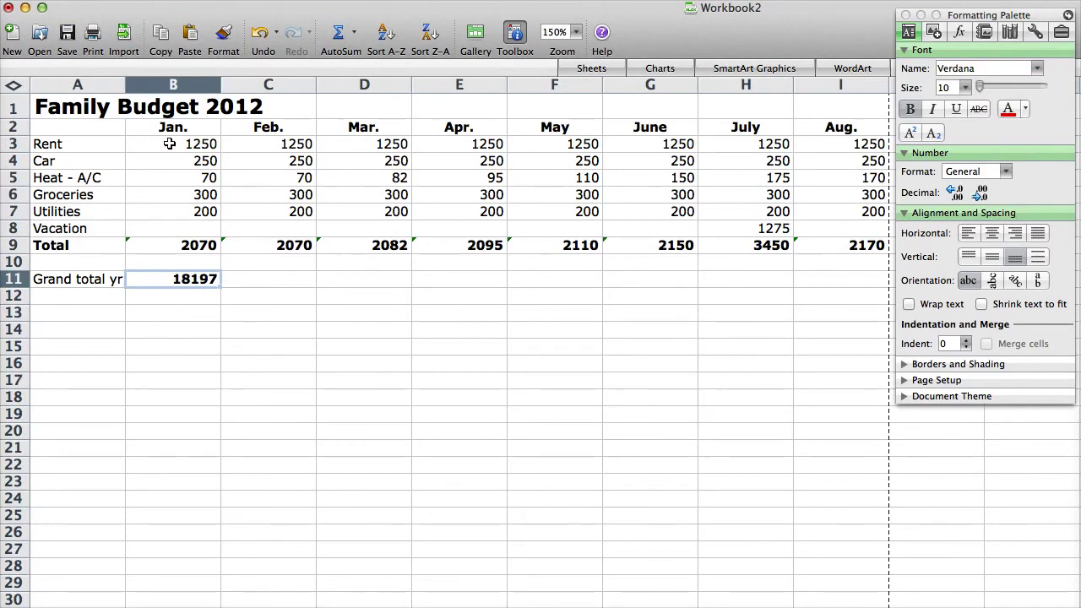
Step: Format cells B3 to I11 as Currency with the $ symbol and two decimal places
left_click_drag(162, 141, 831, 280)
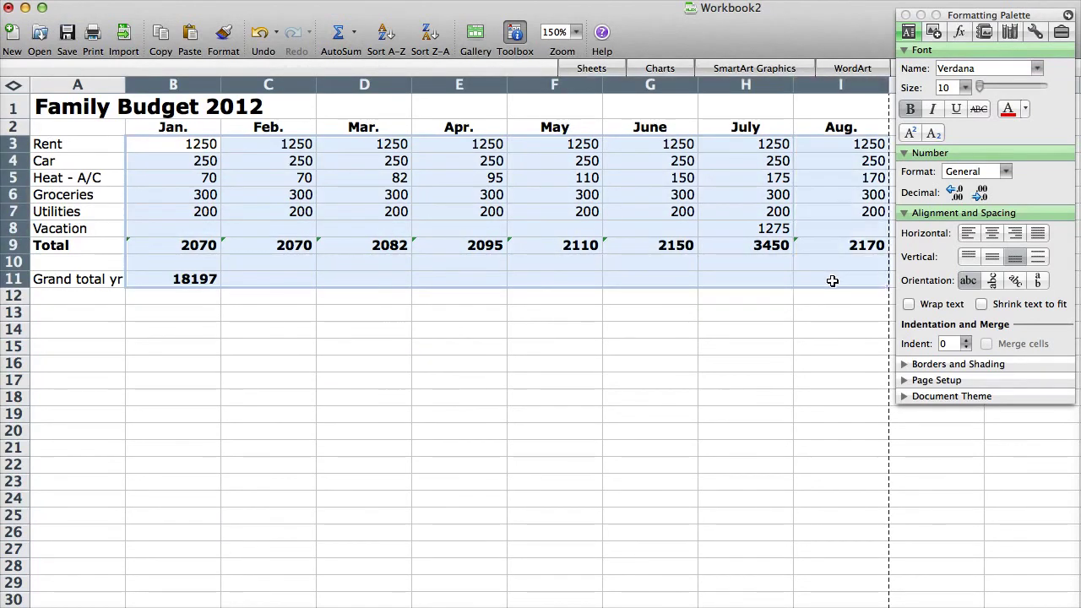
right_click(449, 210)
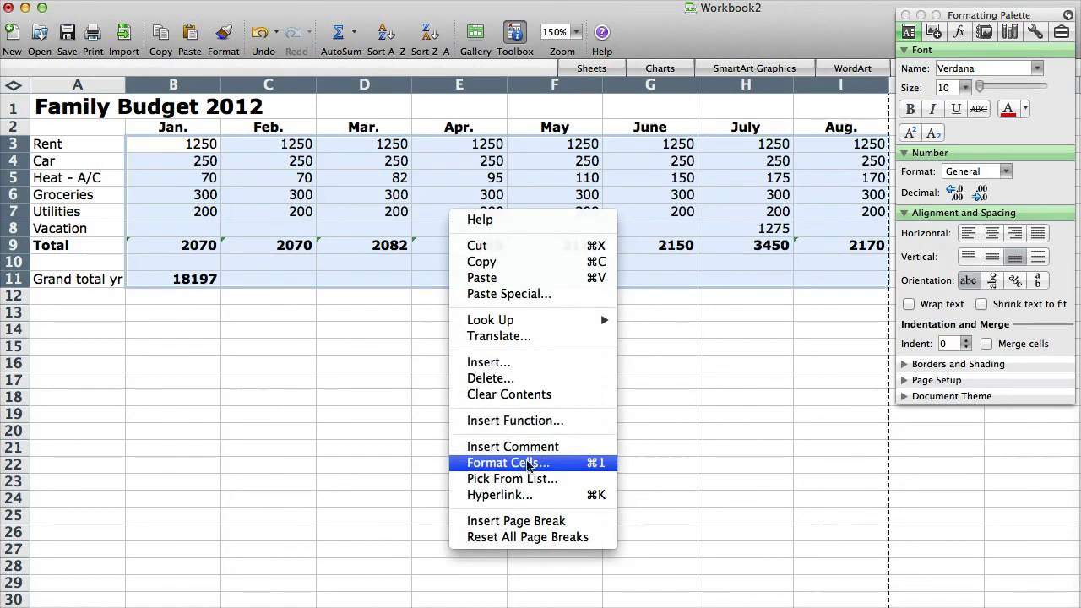
left_click(525, 462)
left_click_drag(467, 233, 478, 96)
left_click_drag(404, 98, 519, 270)
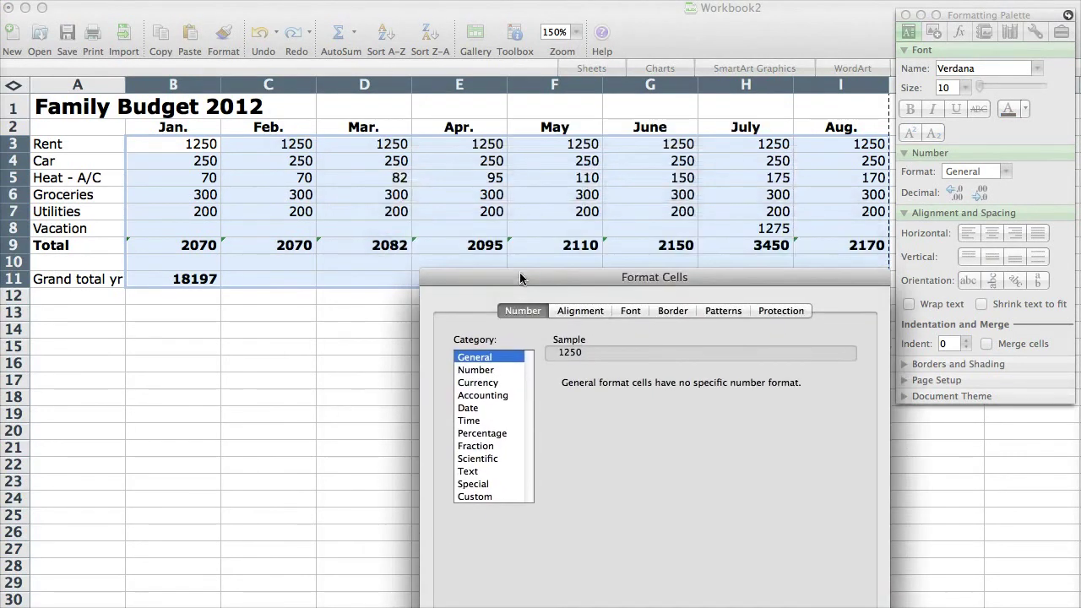
left_click(486, 385)
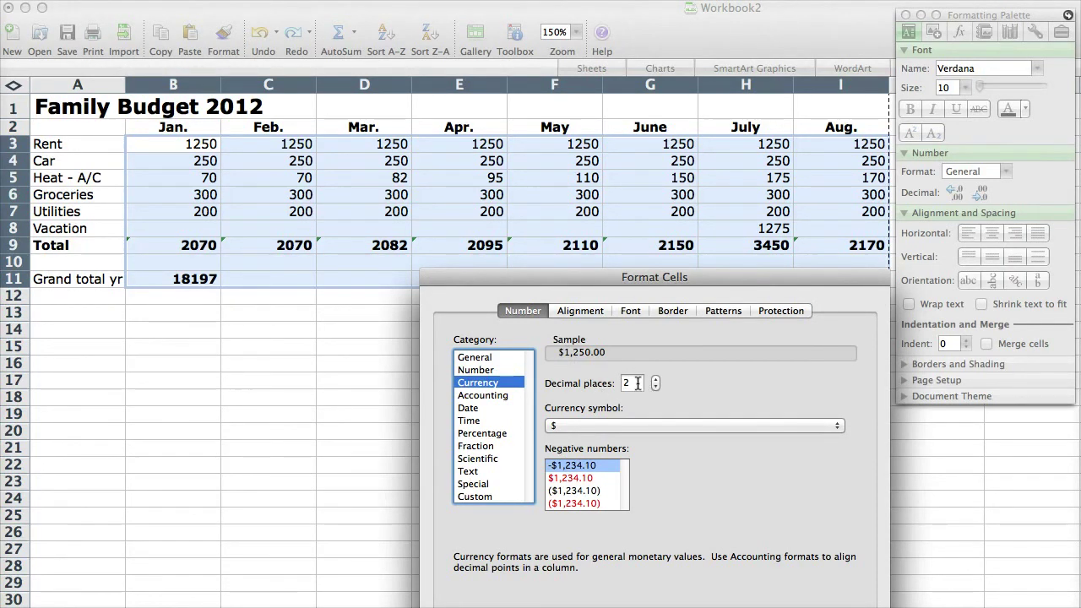
key("Return")
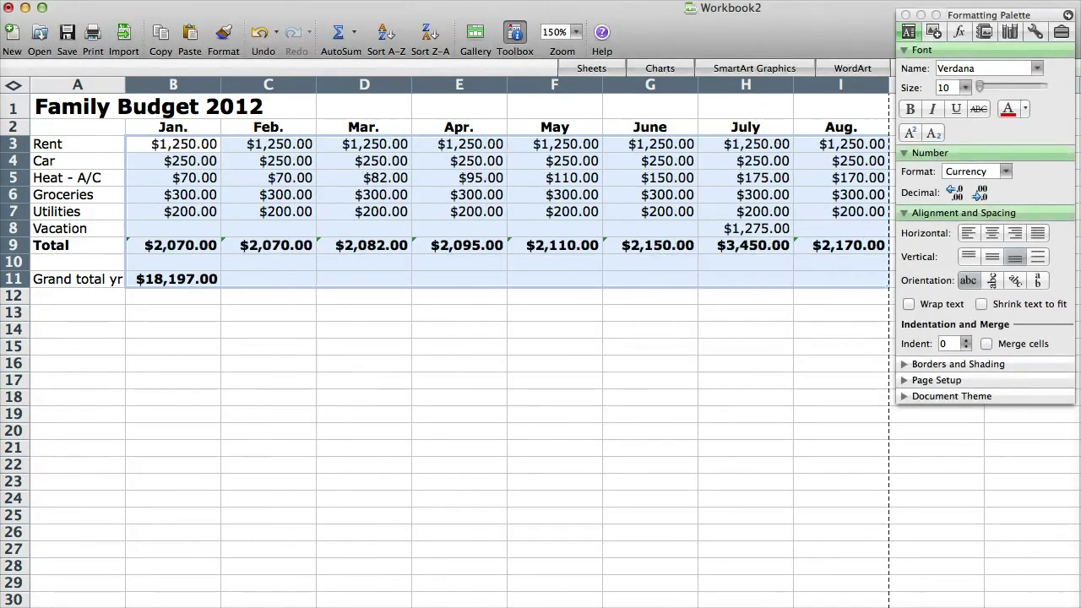
left_click(444, 364)
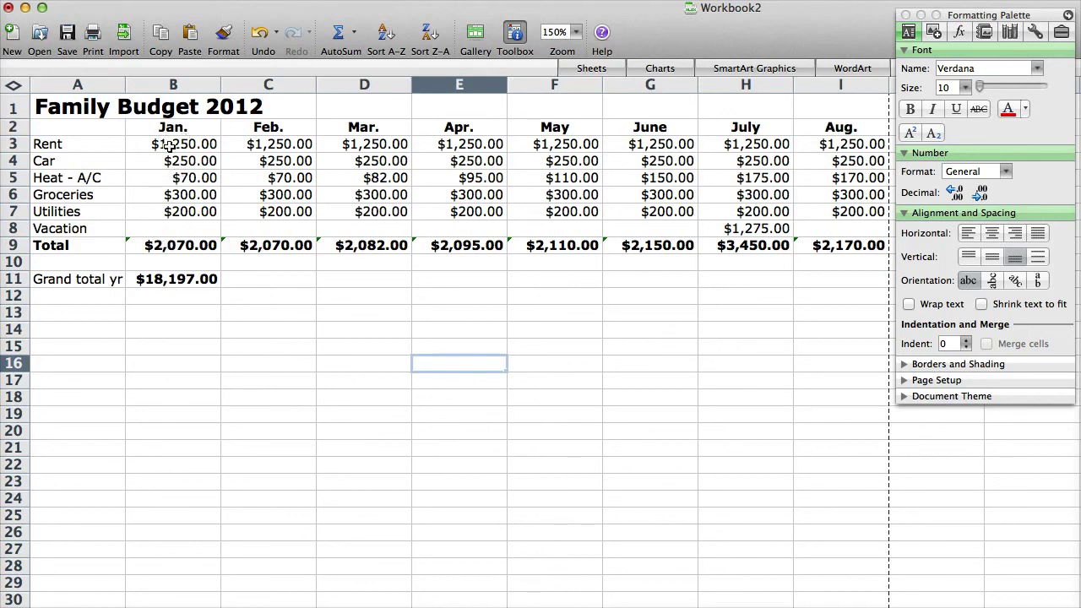
Step: Reduce the amounts in B3 to I9 to zero decimal places, leaving out the grand total
left_click_drag(181, 146, 850, 251)
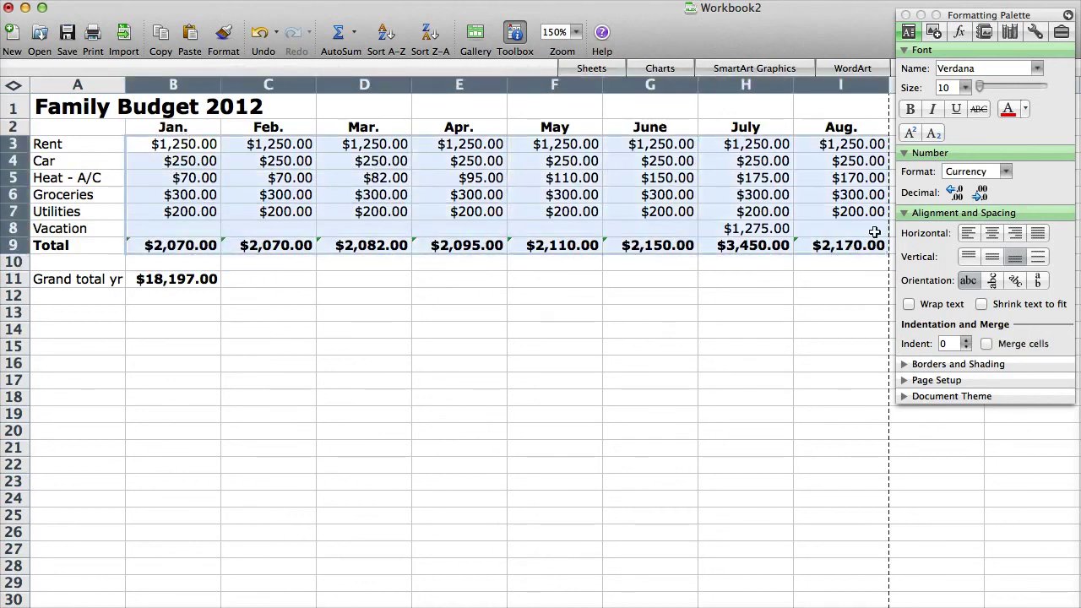
left_click(980, 198)
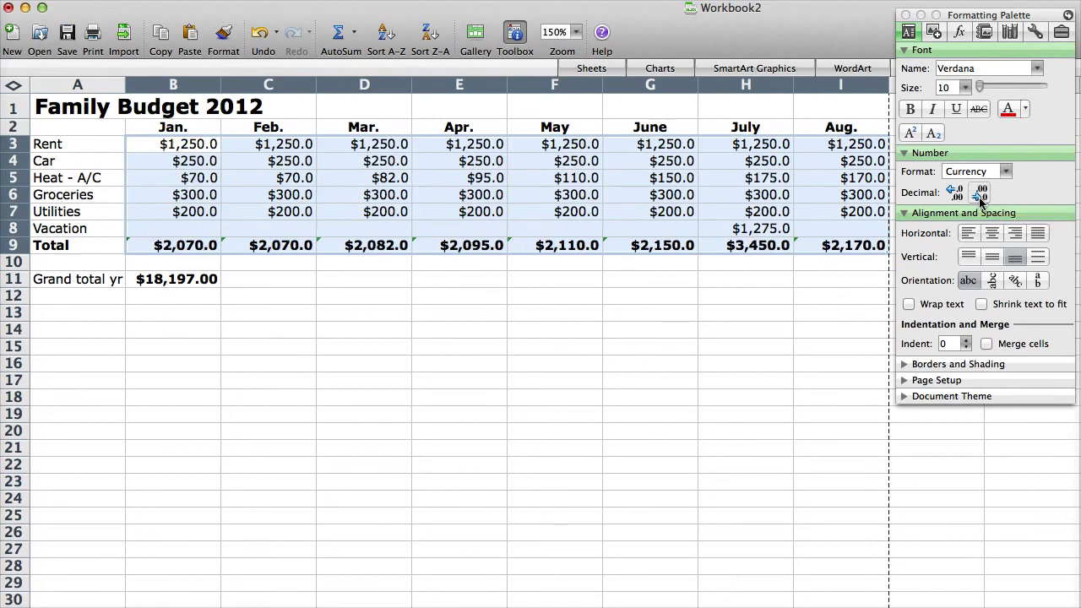
left_click(978, 199)
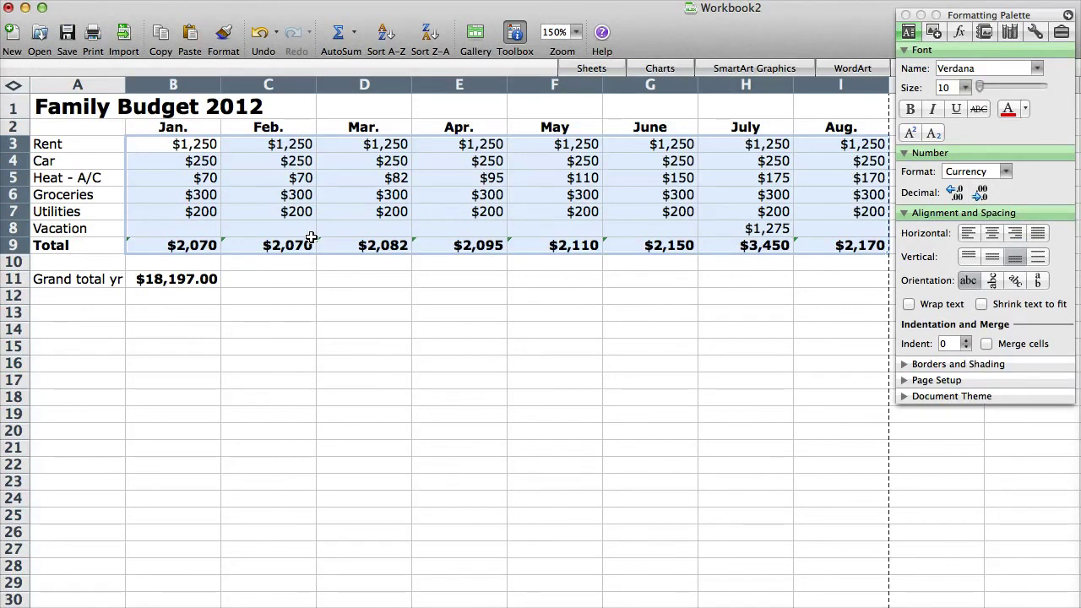
left_click(386, 304)
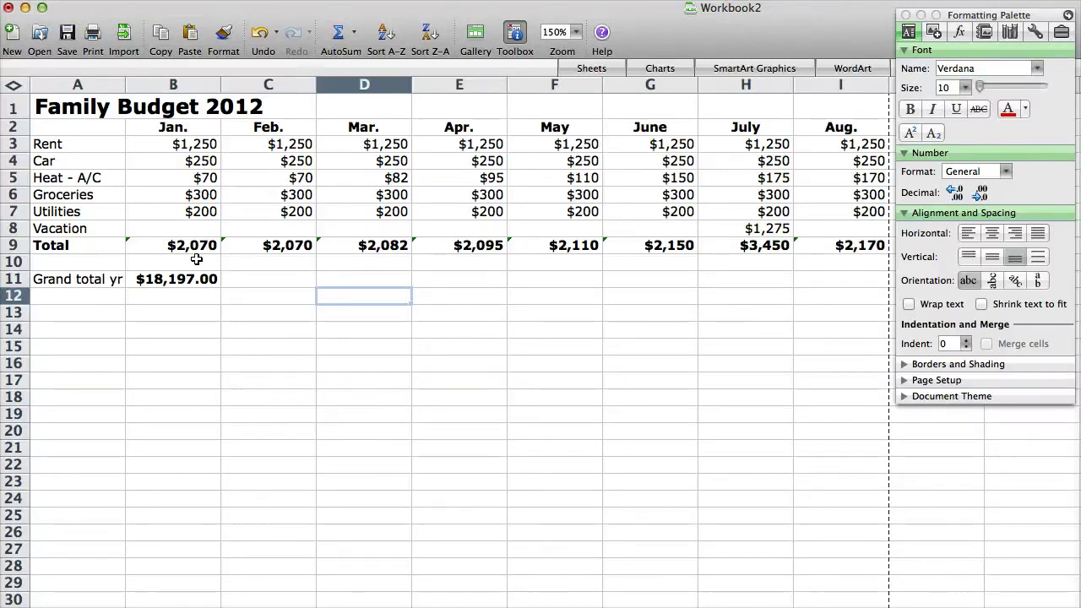
left_click_drag(191, 246, 236, 245)
left_click(378, 245)
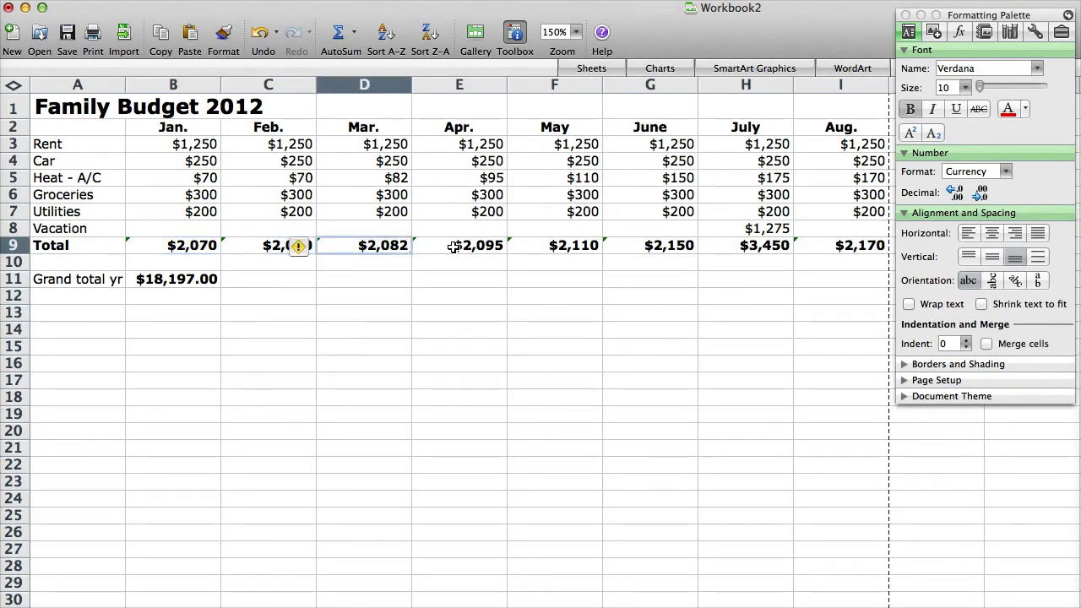
left_click(454, 248)
left_click(551, 247)
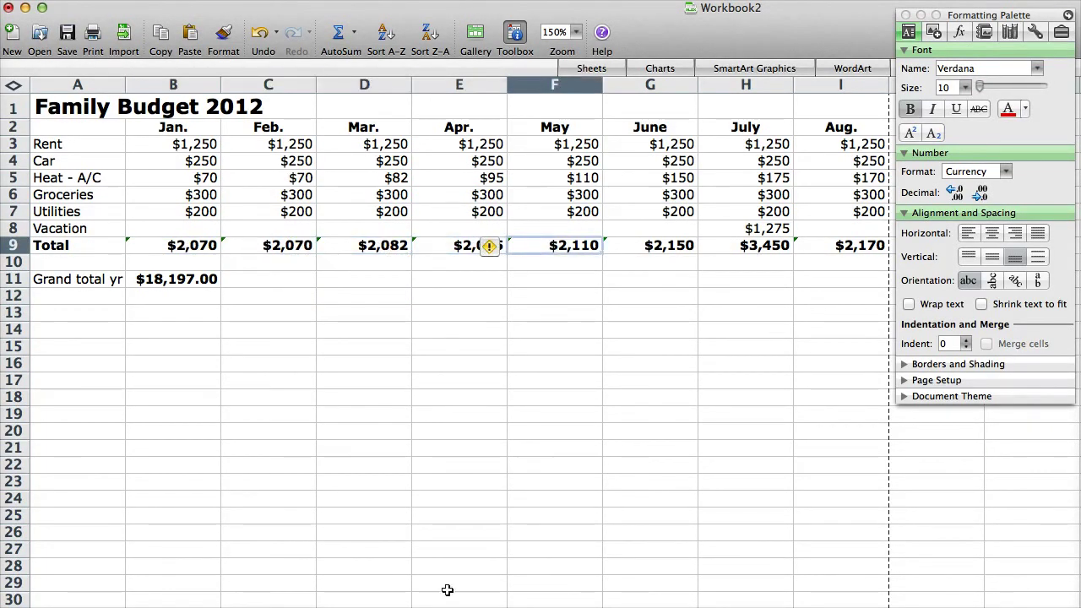